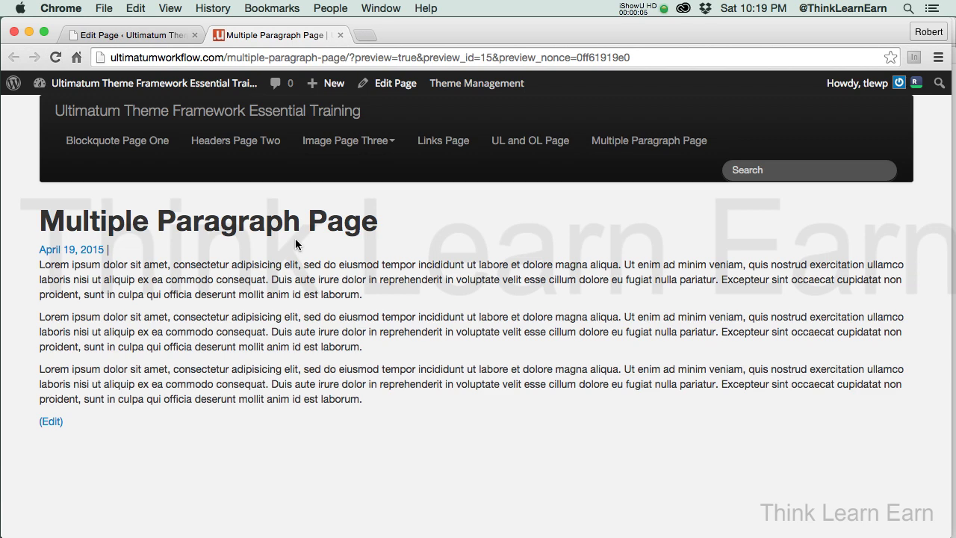
Step: Open the site's home page and review its slideshow and the archive list of posts
left_click(182, 111)
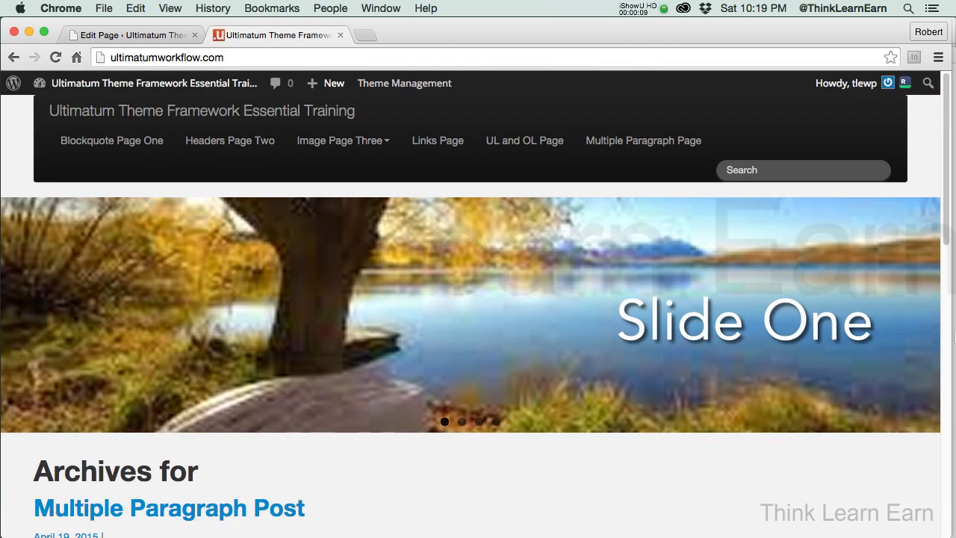
left_click_drag(944, 221, 952, 287)
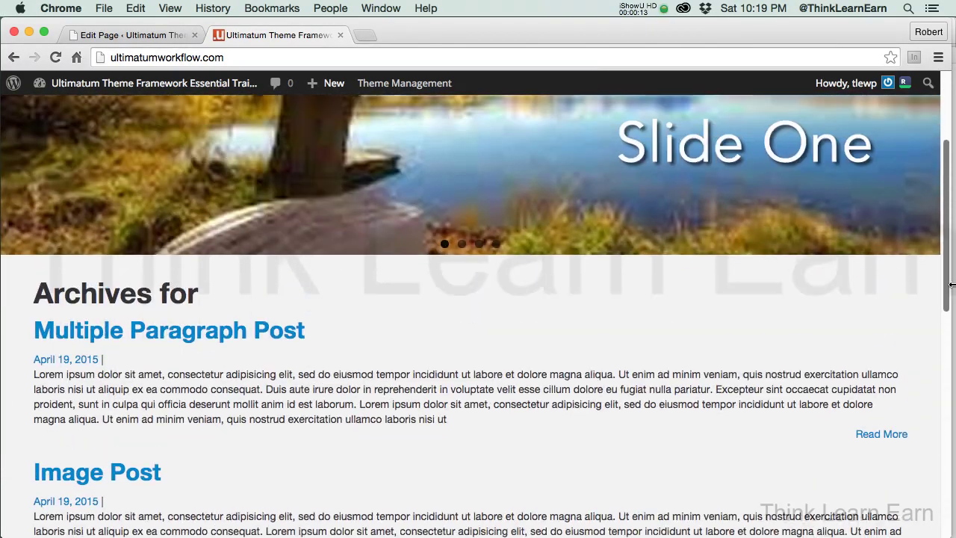
scroll(201, 279, "down", 5)
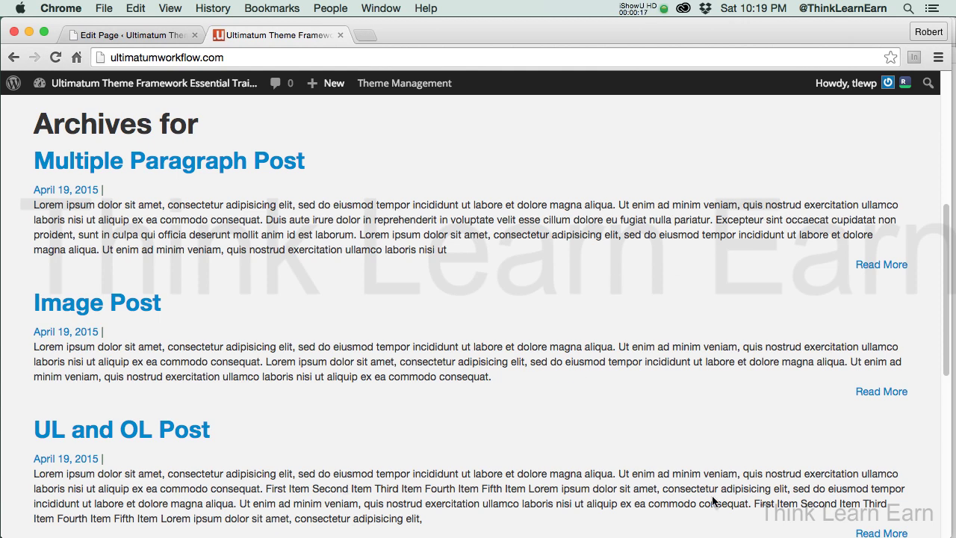
scroll(947, 374, "up", 10)
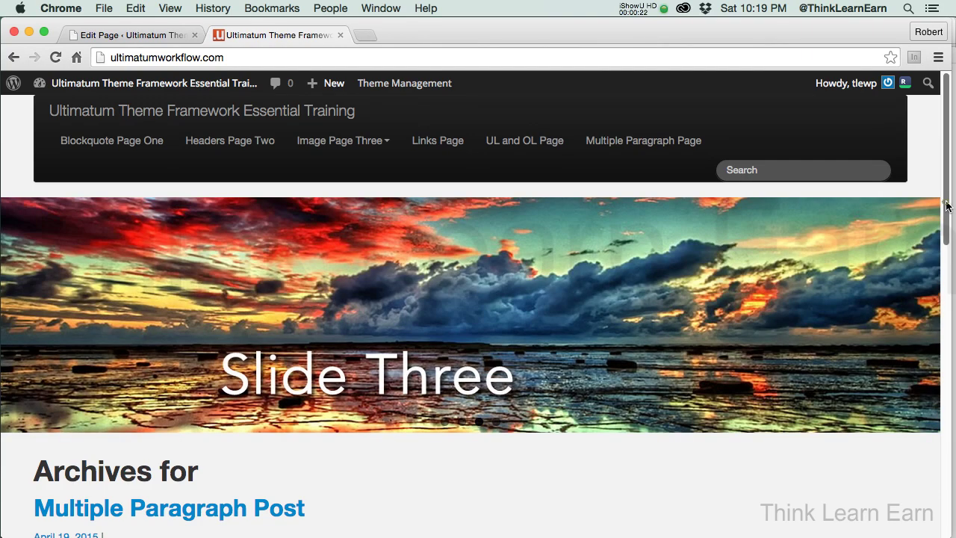
left_click_drag(948, 203, 953, 267)
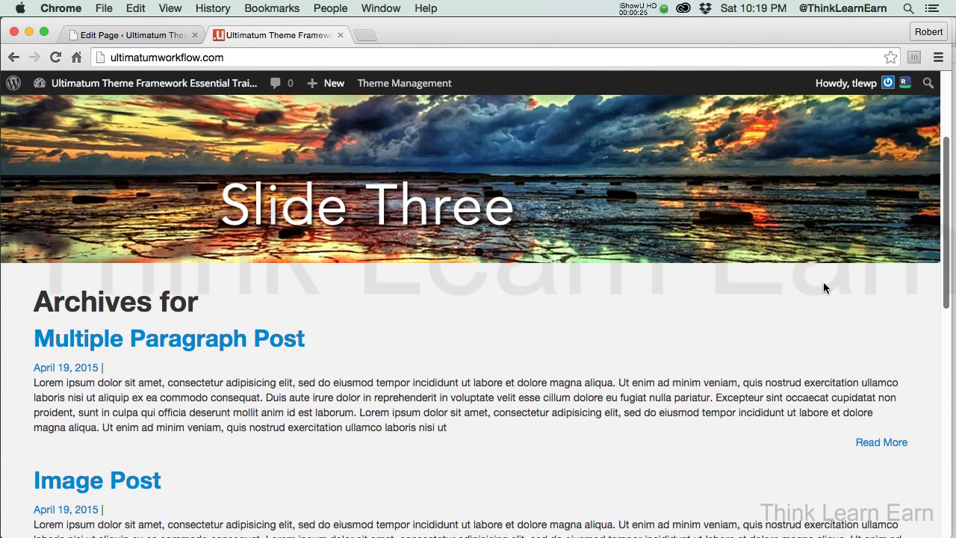
left_click_drag(951, 308, 954, 104)
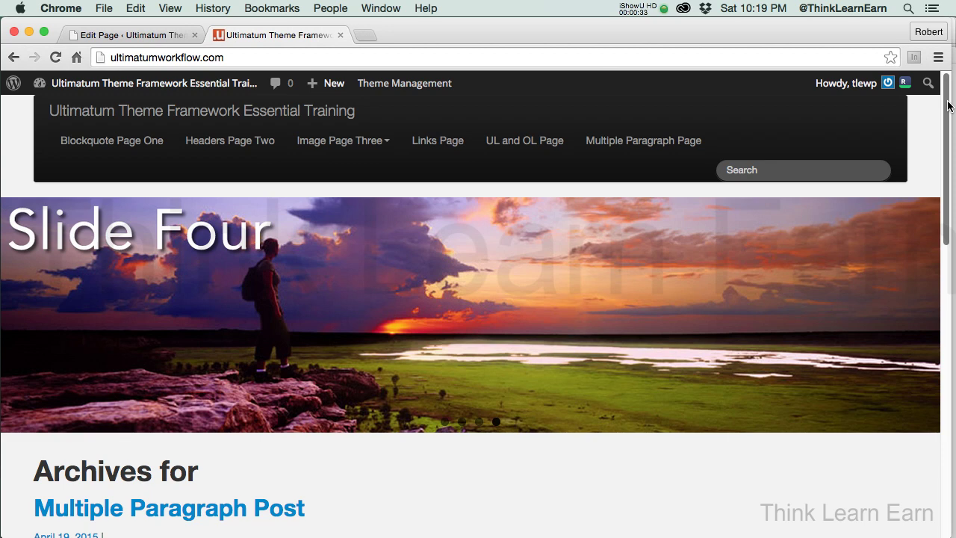
Step: Open the home page's layout for editing and expand the WordPress Default Loop widget's settings
mouse_move(410, 83)
left_click(398, 112)
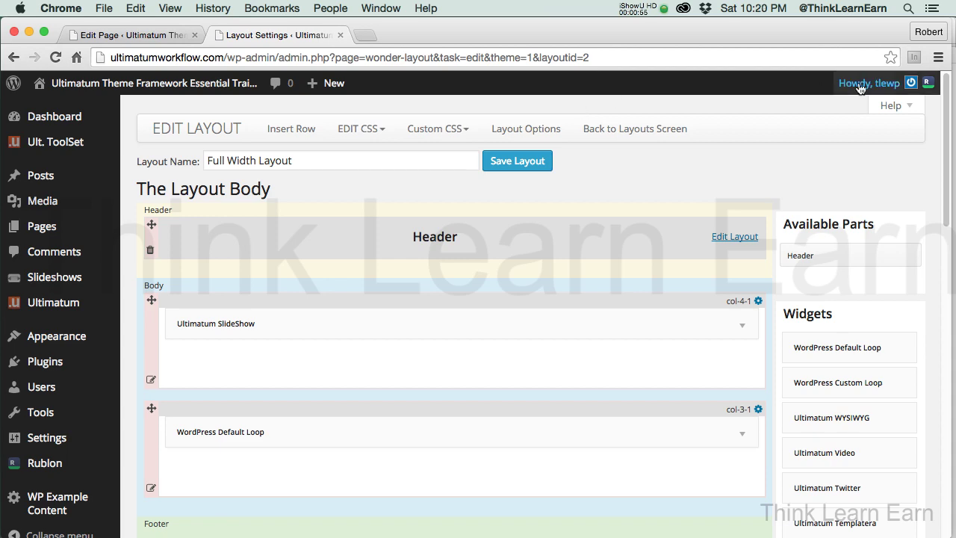
left_click_drag(946, 181, 952, 226)
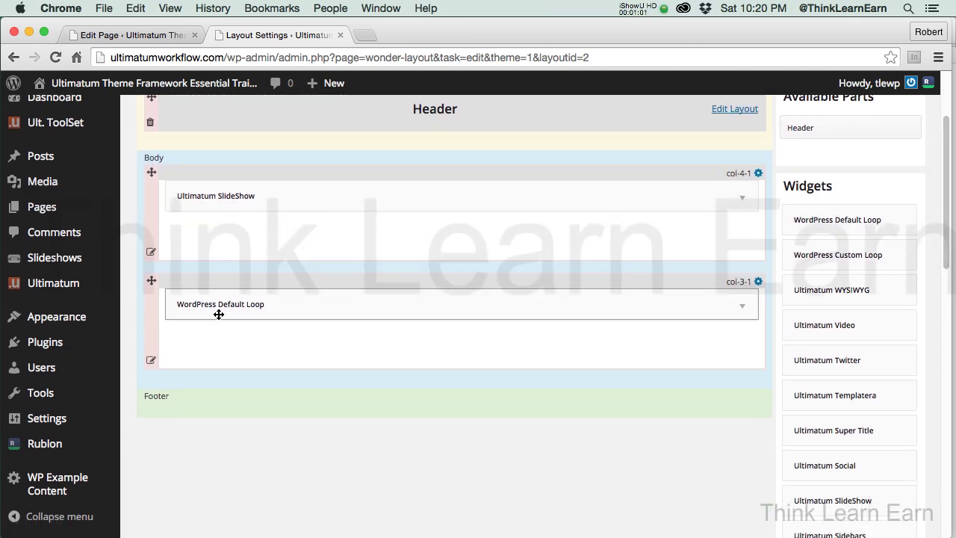
left_click(743, 307)
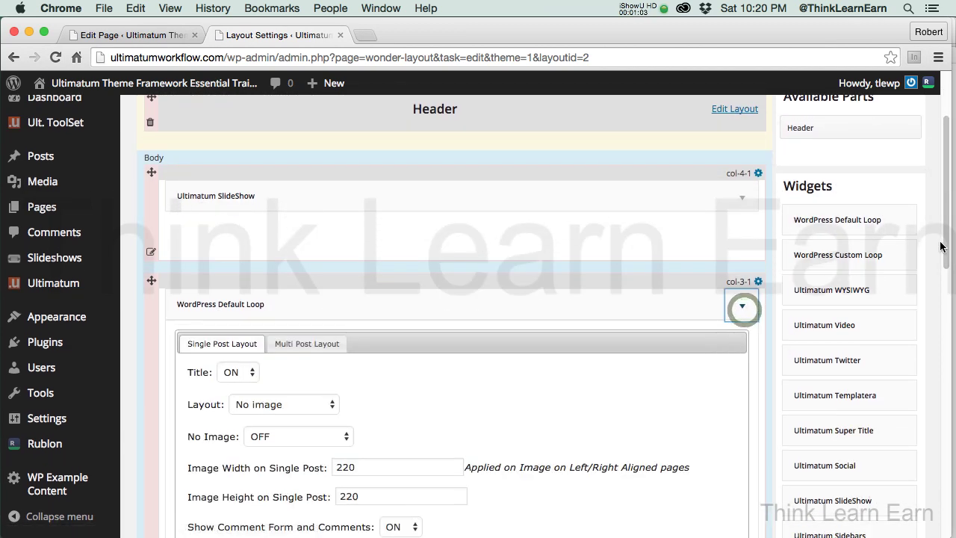
left_click_drag(949, 248, 953, 312)
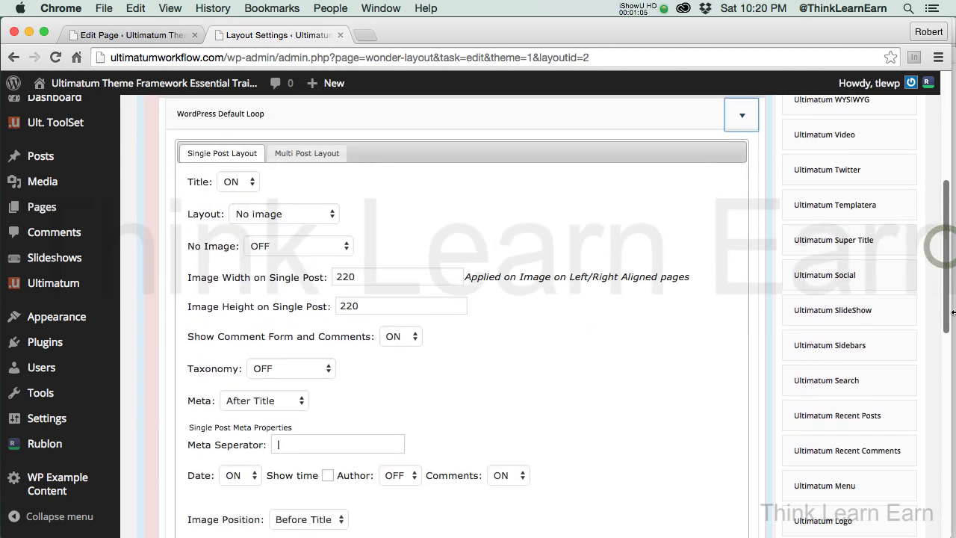
Step: Set the WordPress Default Loop's layout for pages with multiple posts to Three Columns With No Image
left_click(201, 155)
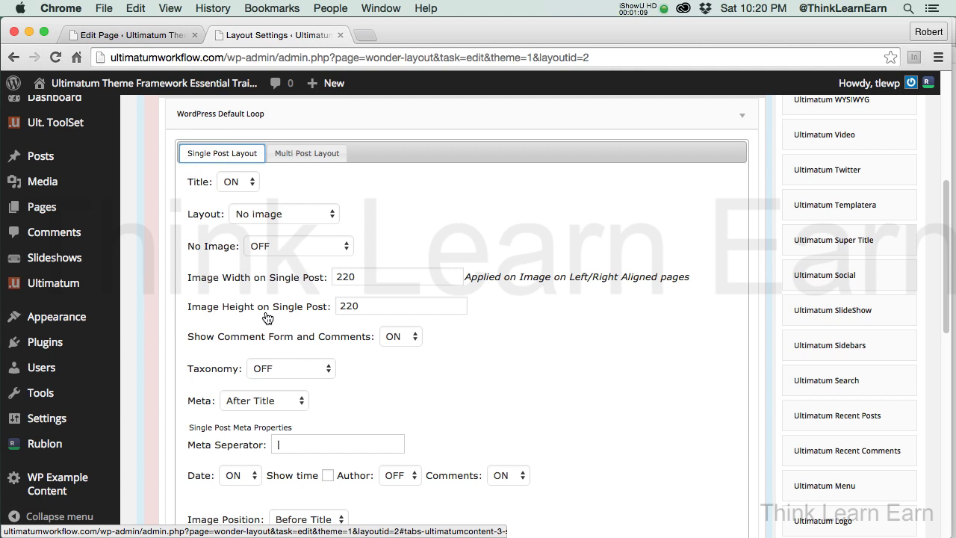
left_click(308, 155)
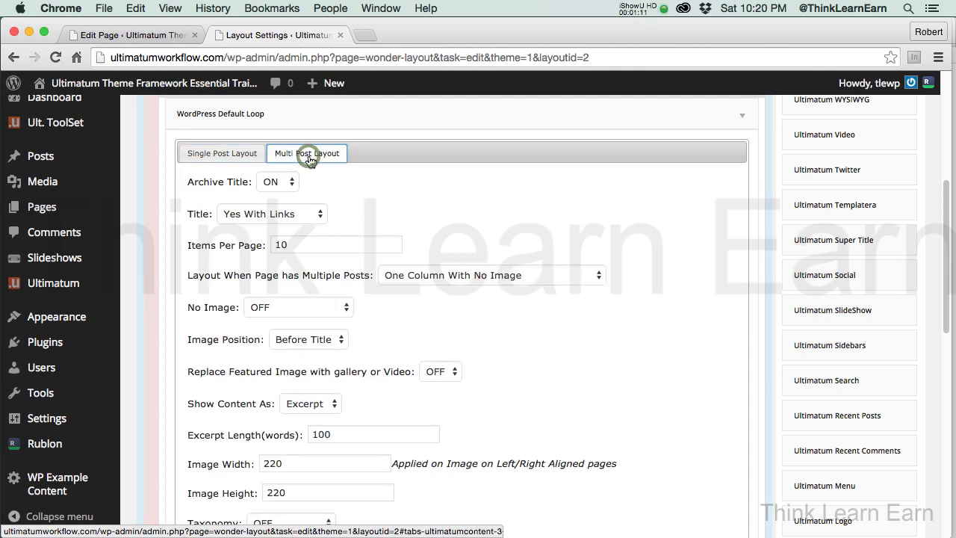
left_click(444, 275)
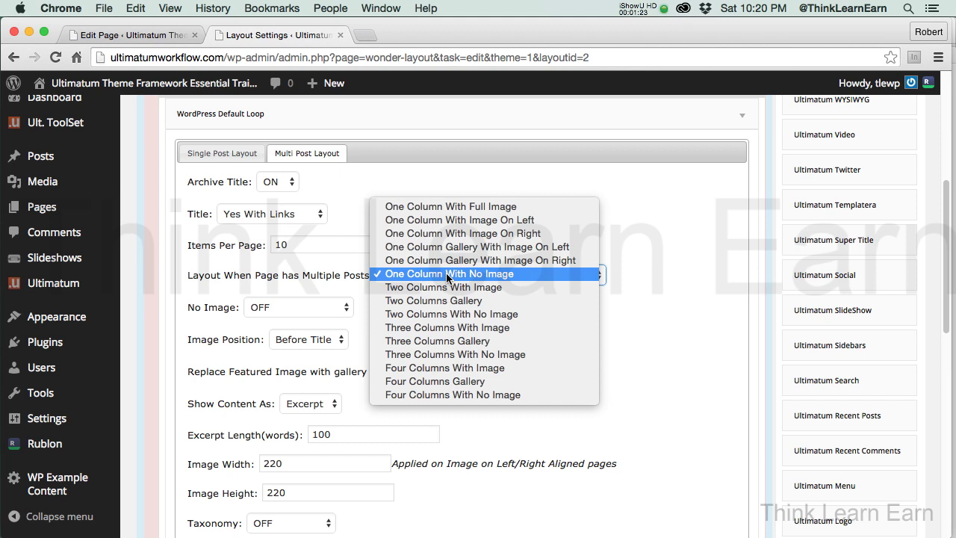
left_click(426, 355)
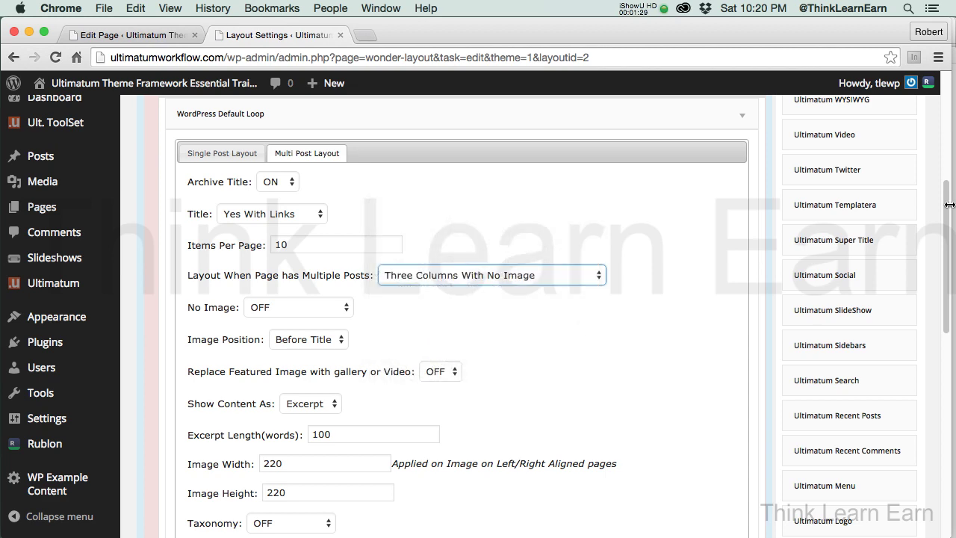
Step: Save the WordPress Default Loop widget with its three-column setting, then save the Full Width Layout
left_click_drag(950, 203, 847, 369)
left_click(731, 371)
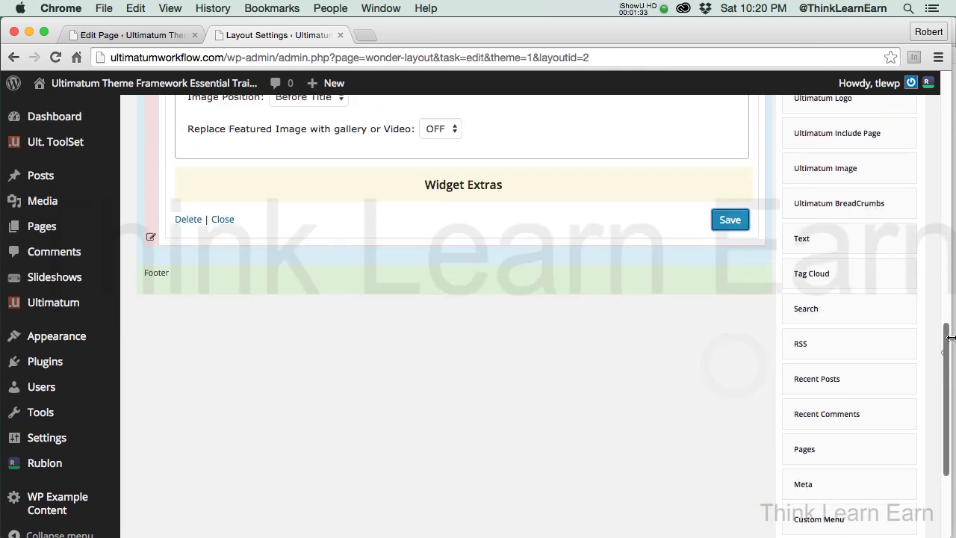
scroll(949, 349, "up", 15)
left_click(534, 164)
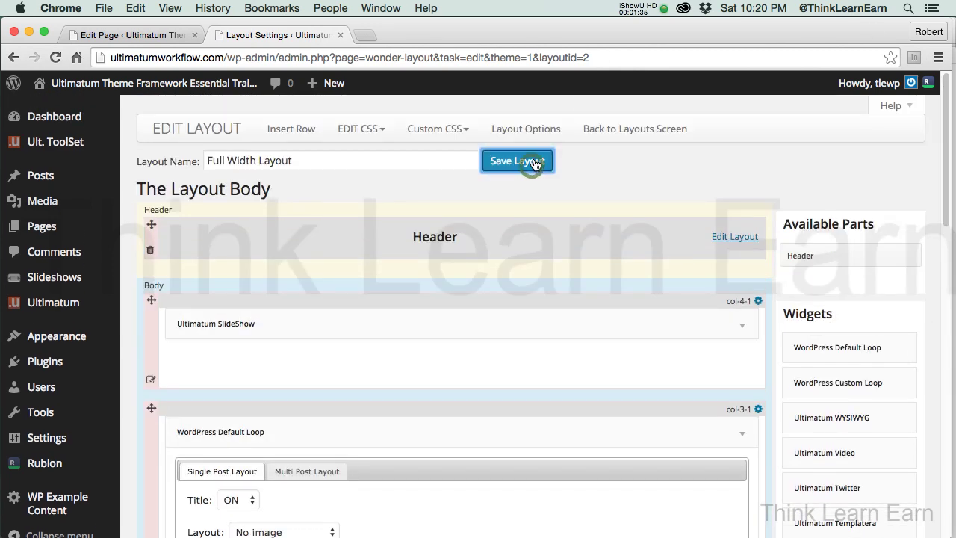
Step: Visit the live site and check the three-column post listing on the home page
mouse_move(106, 91)
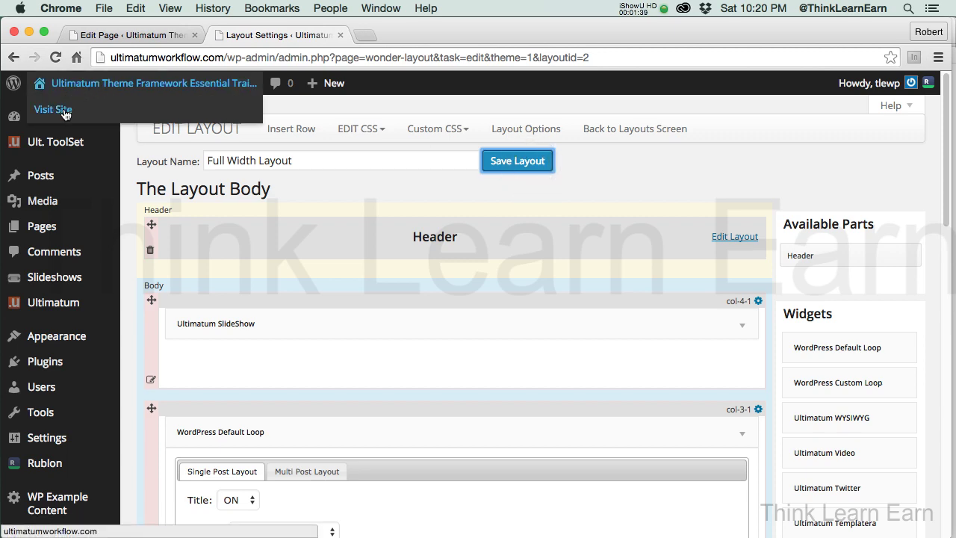
left_click(60, 109)
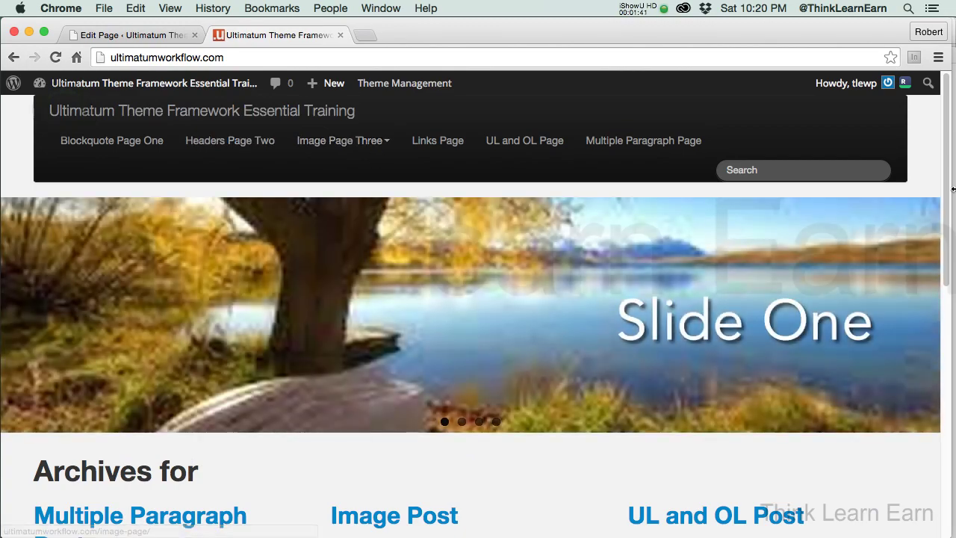
mouse_move(947, 187)
left_mouse_down()
mouse_move(953, 478)
mouse_move(947, 196)
left_mouse_up()
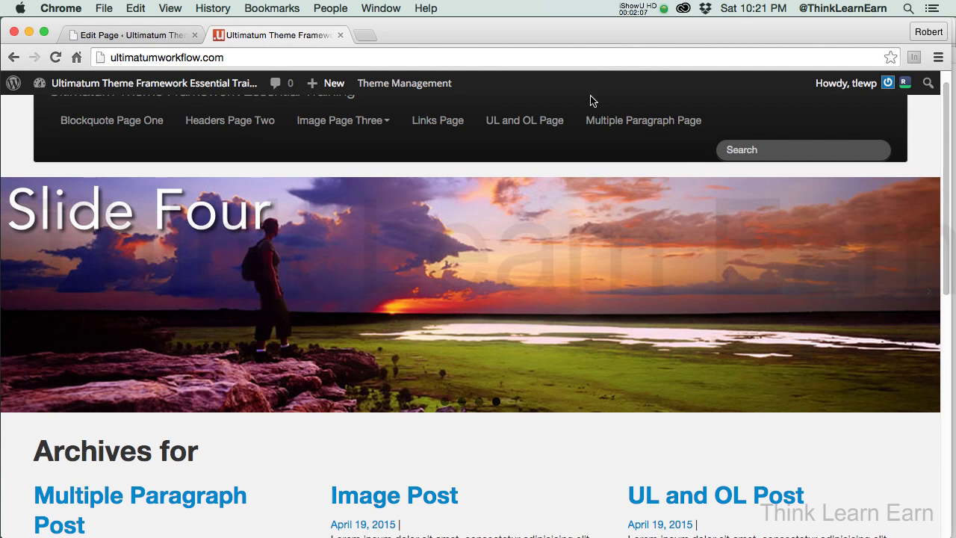
Step: Reopen the home page's layout for editing and expand the WordPress Default Loop widget
mouse_move(396, 83)
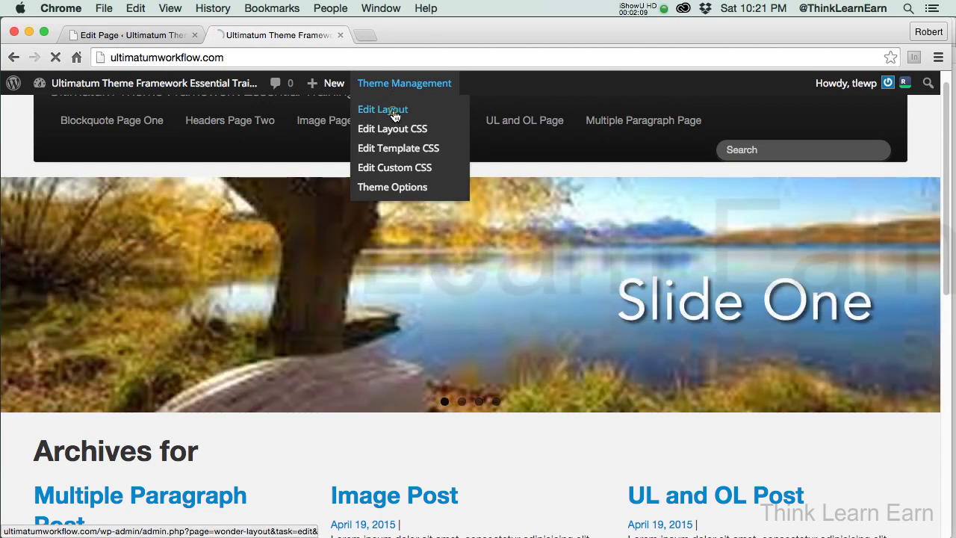
left_click(394, 112)
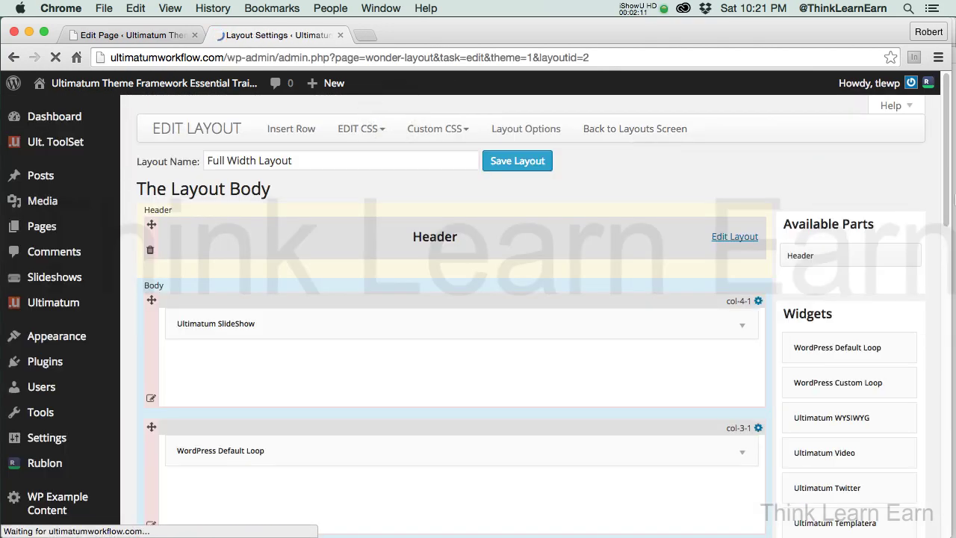
scroll(948, 214, "down", 3)
left_click_drag(947, 214, 955, 262)
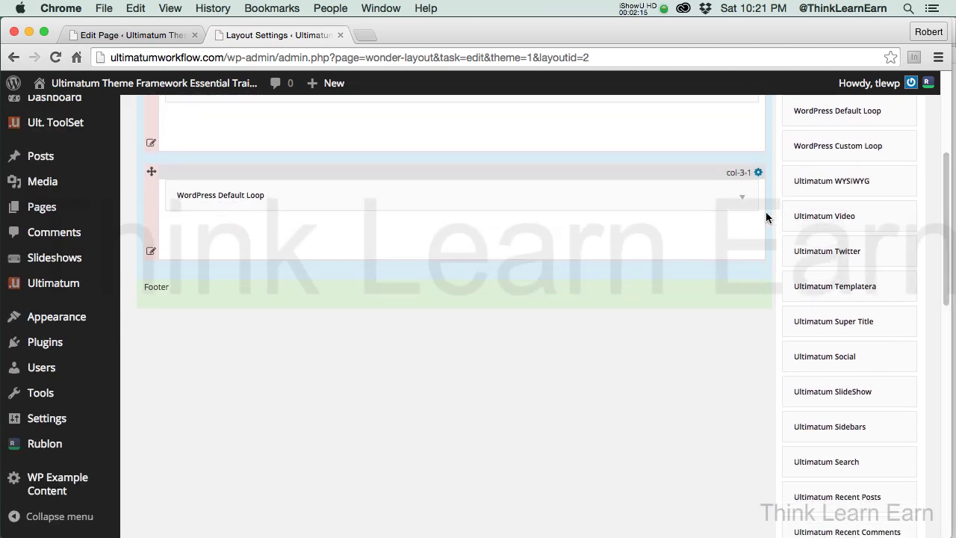
left_click(743, 197)
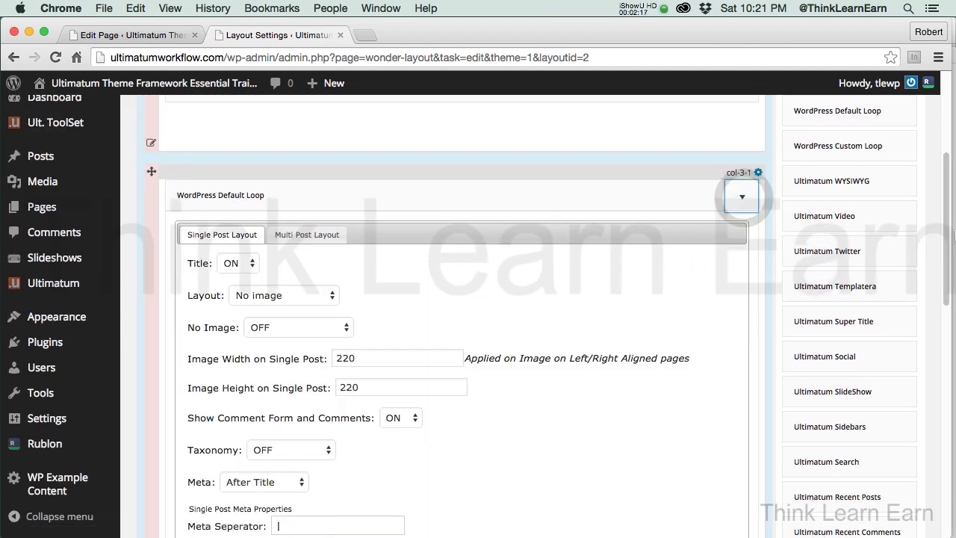
left_click_drag(946, 238, 946, 271)
Step: Change the WordPress Default Loop's multiple-post layout to Two Columns With No Image
left_click(199, 139)
left_click(296, 148)
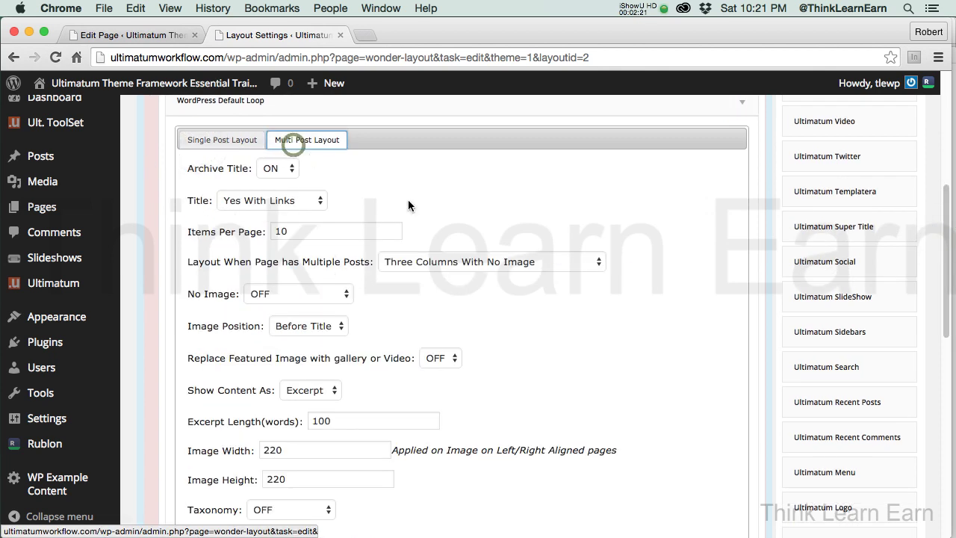
left_click(532, 260)
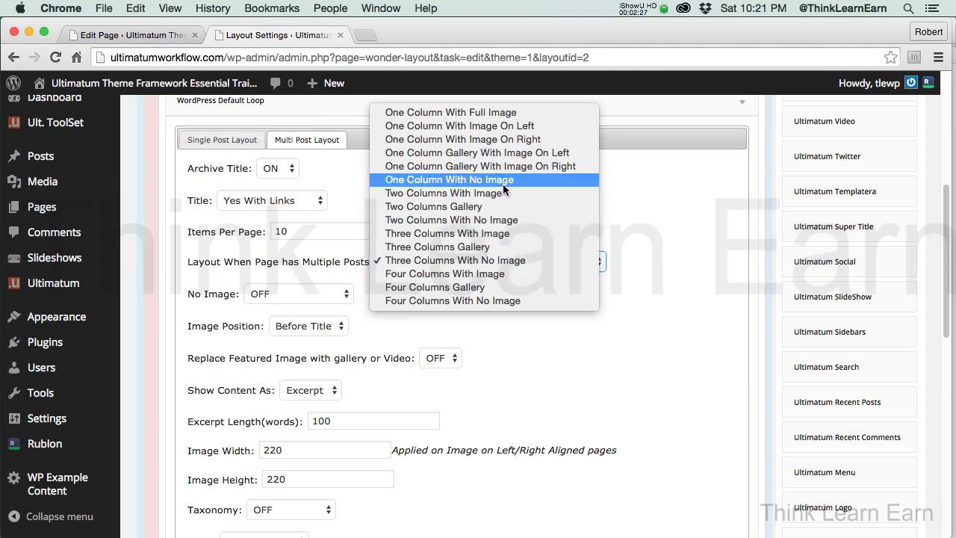
left_click_drag(503, 184, 505, 220)
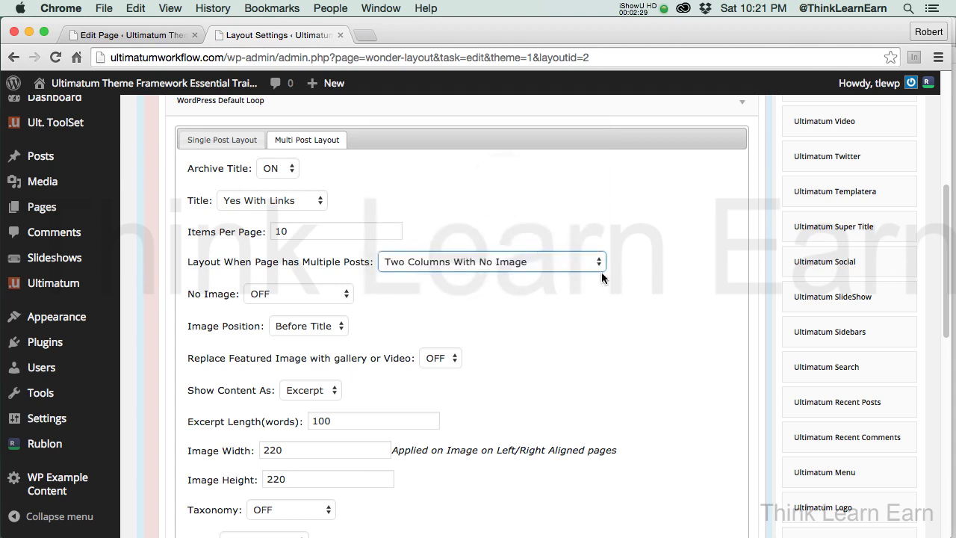
Step: Save the WordPress Default Loop widget's two-column setting and save the Full Width Layout
scroll(946, 261, "down", 10)
left_click(731, 399)
scroll(523, 299, "up", 15)
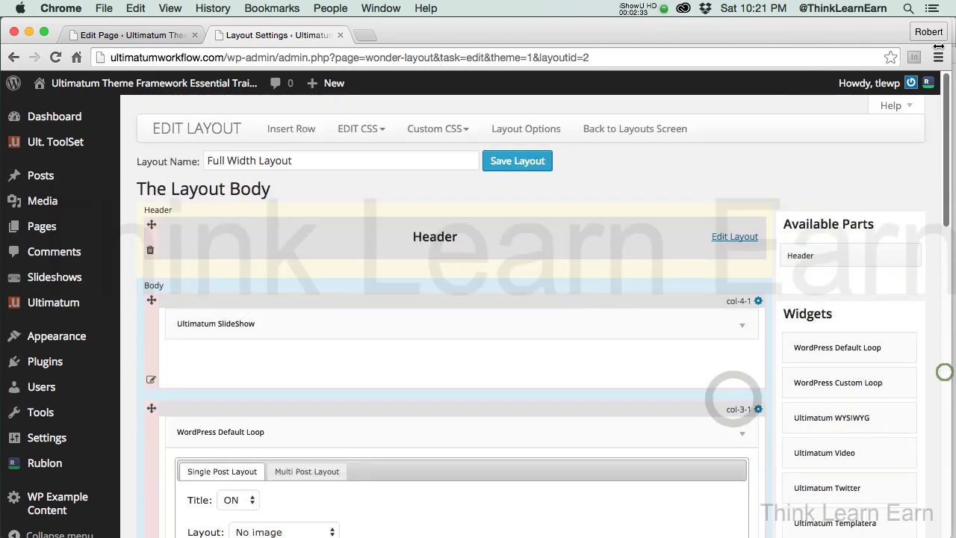
left_click(534, 165)
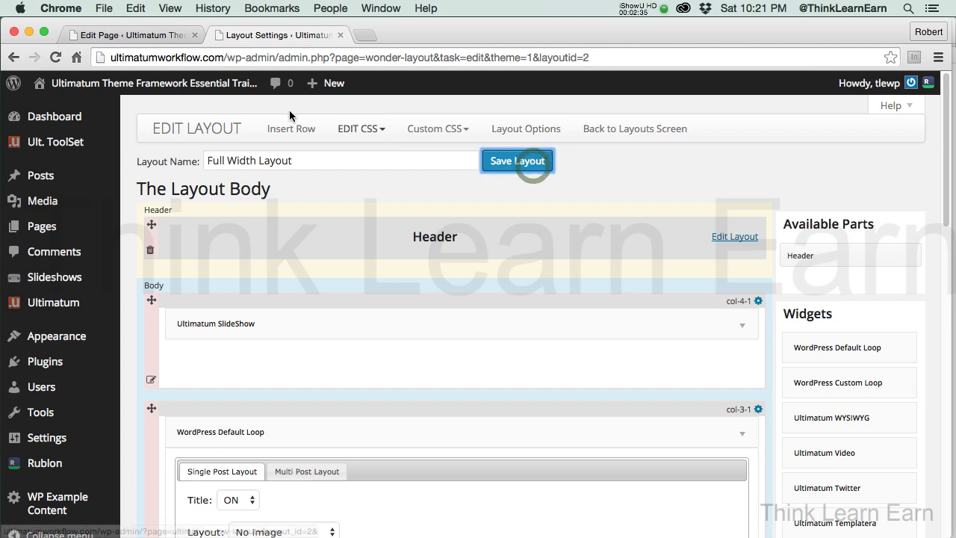
Step: Visit the live site and check the two-column post listing on the home page
mouse_move(107, 87)
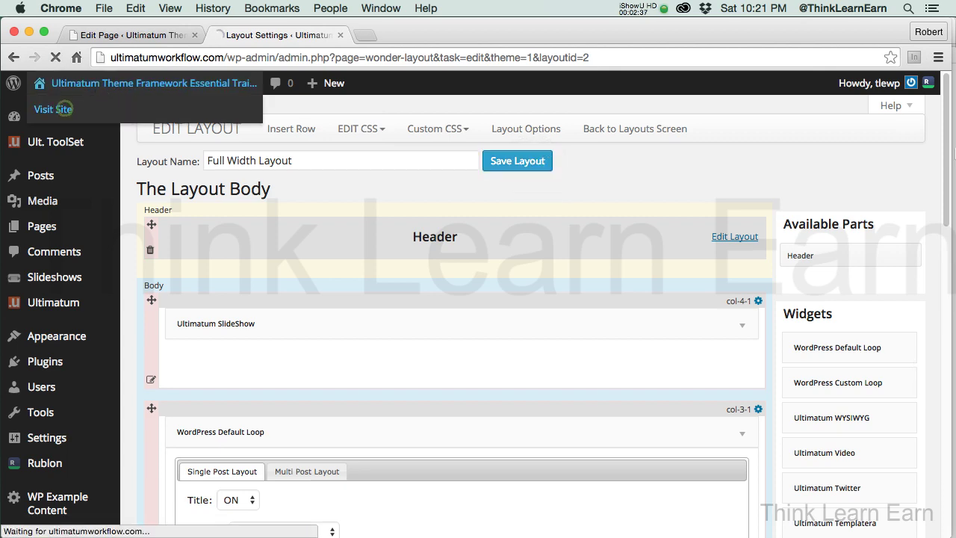
left_click(63, 109)
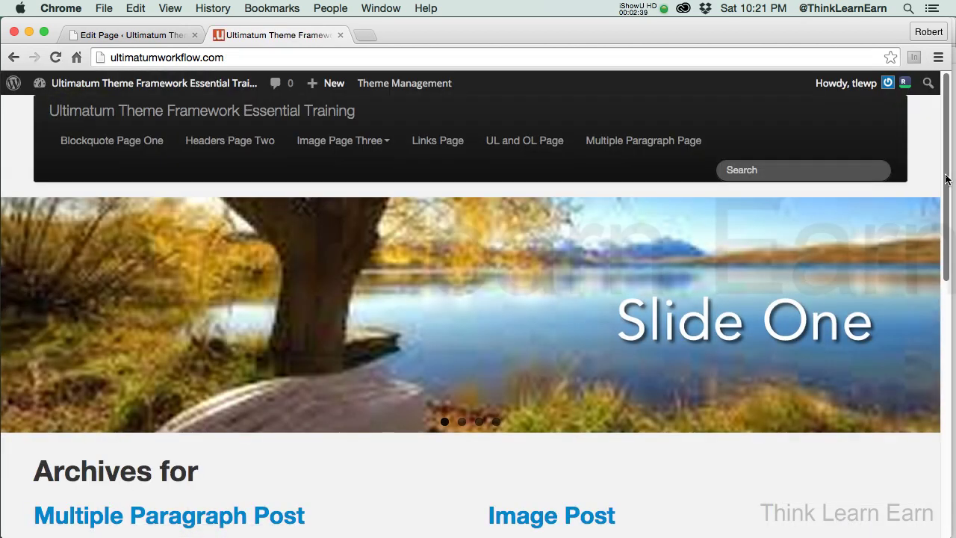
left_click_drag(945, 180, 954, 410)
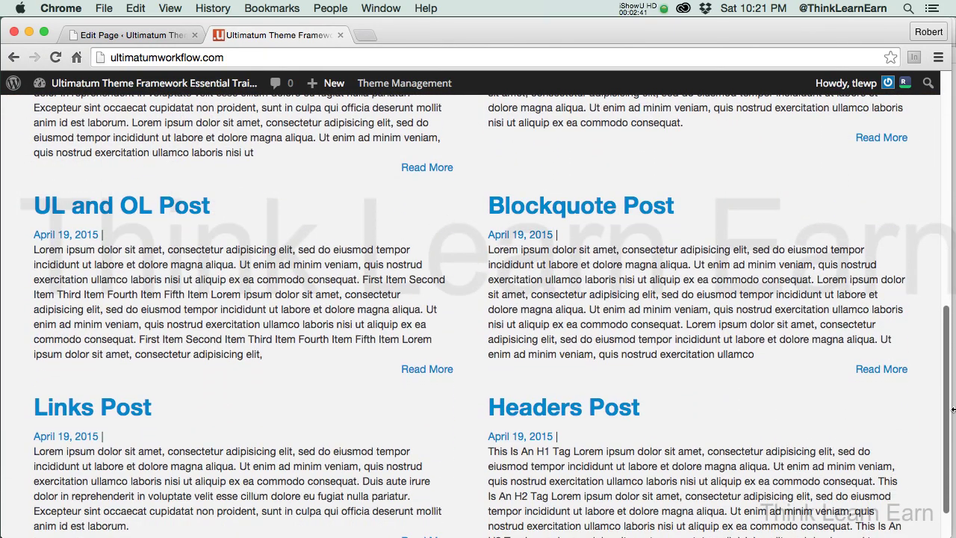
Step: Open the Blockquote Post from the listing and review how the single post is laid out
left_click(596, 215)
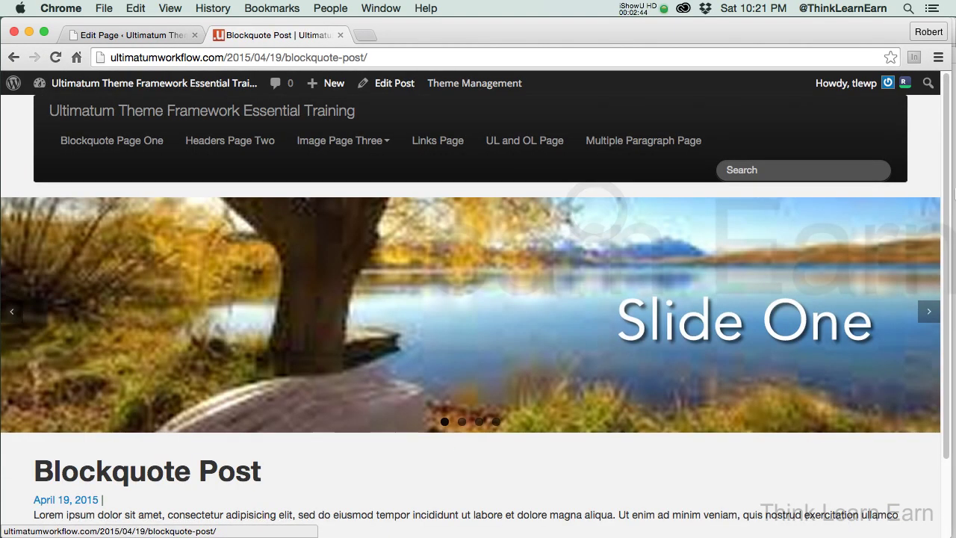
left_click_drag(943, 195, 953, 344)
scroll(954, 345, "up", 3)
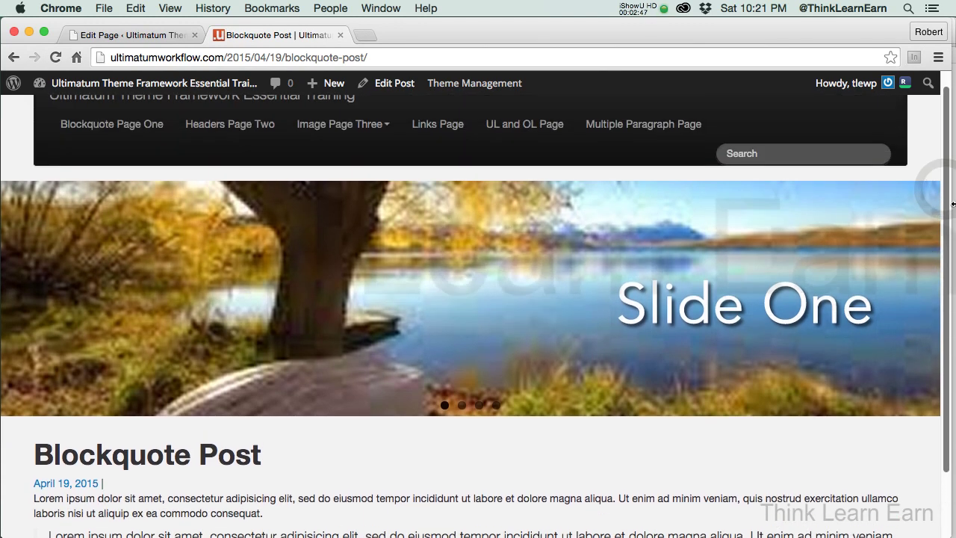
Step: Open the Multiple Paragraph Page on the live site and bring up its layout for editing
left_click(635, 129)
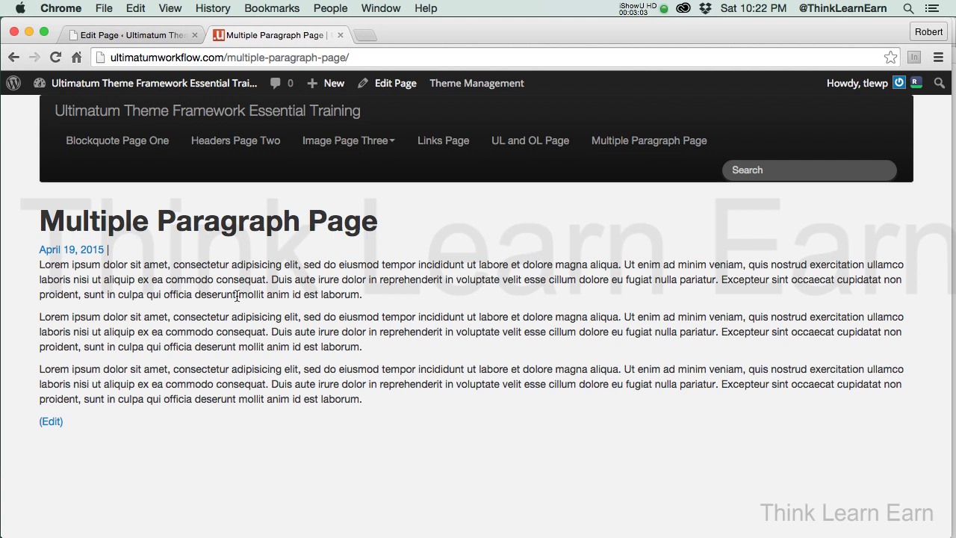
mouse_move(467, 83)
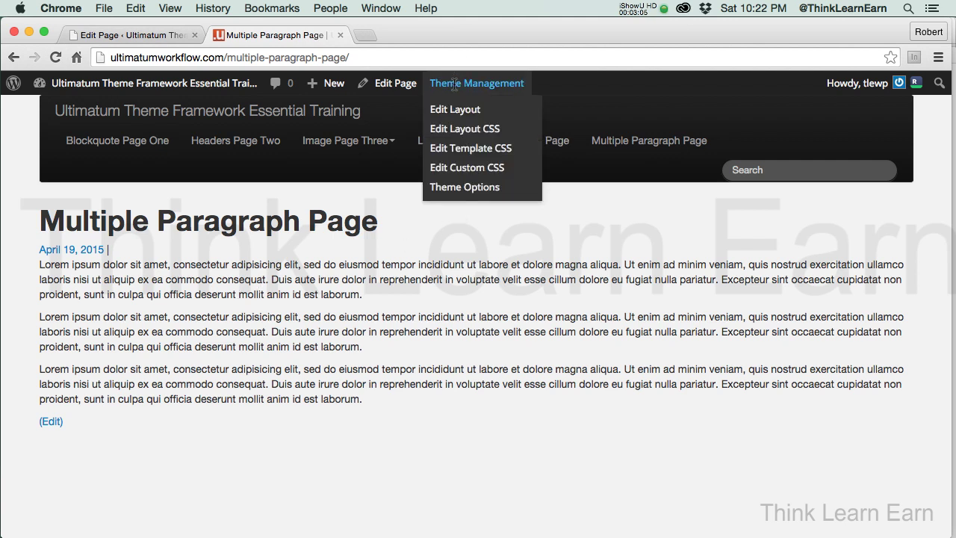
left_click(453, 109)
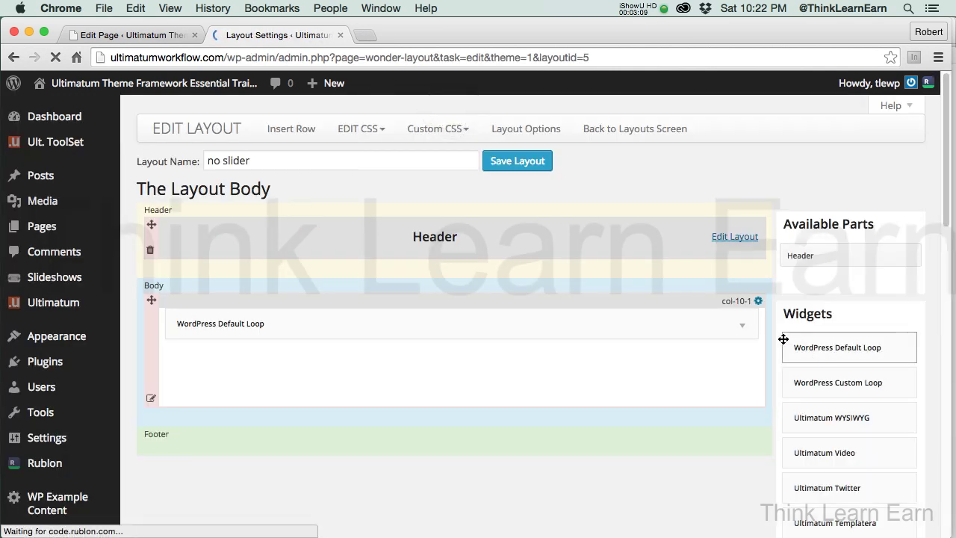
Step: Expand the WordPress Default Loop widget in the no slider layout and review its single-post settings
left_click(744, 326)
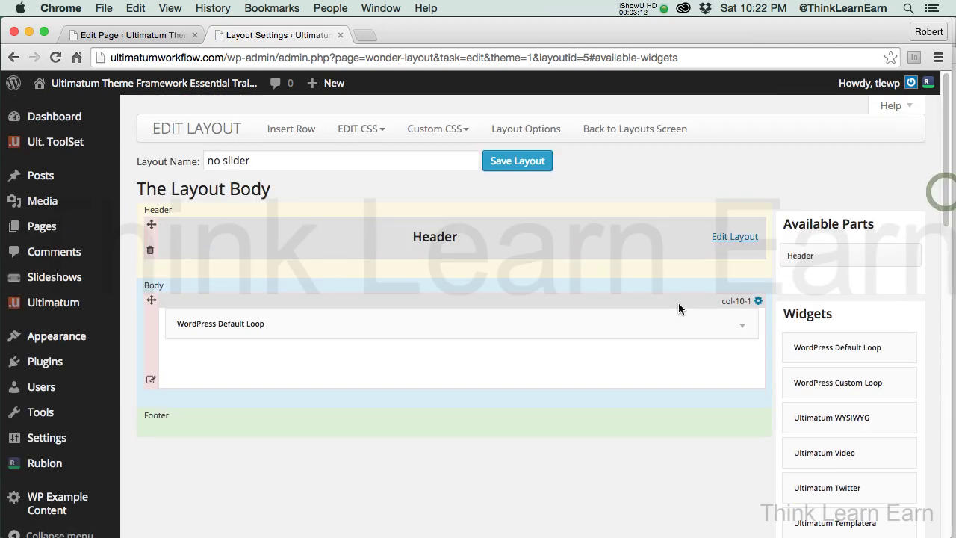
left_click(744, 327)
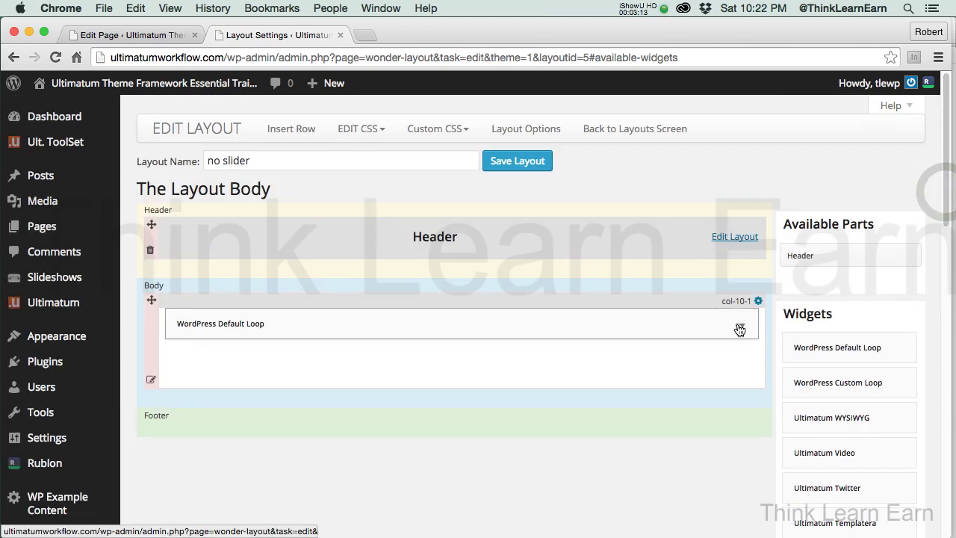
left_click_drag(954, 269, 954, 353)
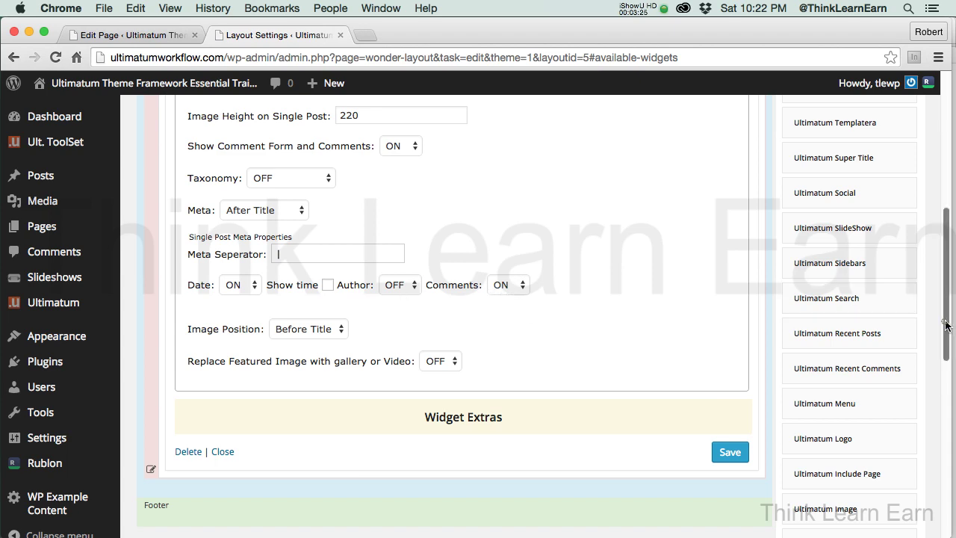
scroll(770, 305, "up", 5)
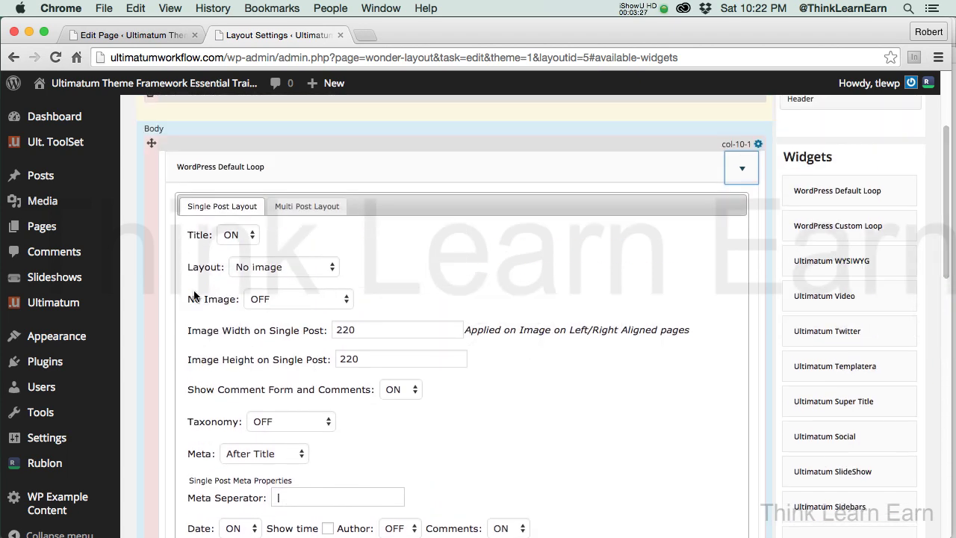
Step: Review the WordPress Default Loop widget's multi-post settings and the available Navigation choices
left_click(321, 208)
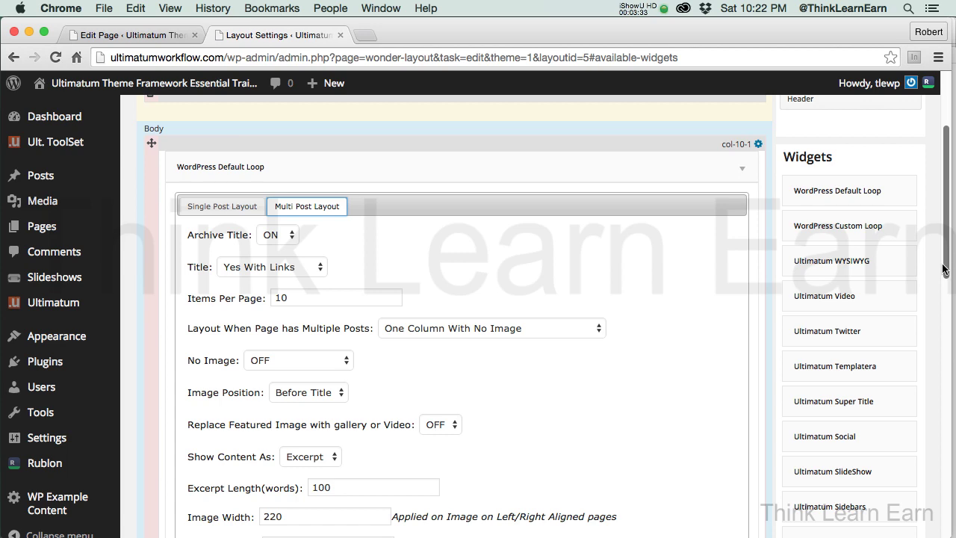
left_click_drag(946, 262, 953, 396)
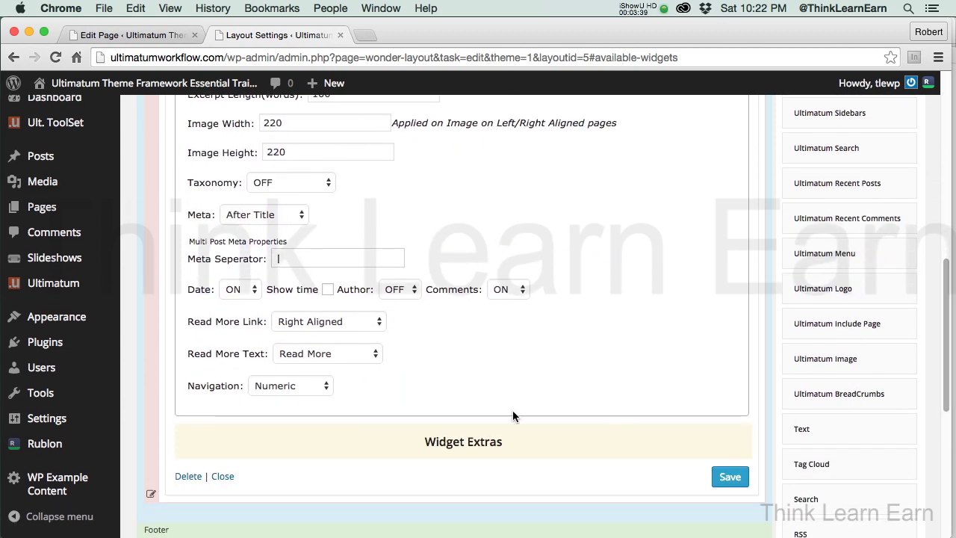
left_click(320, 387)
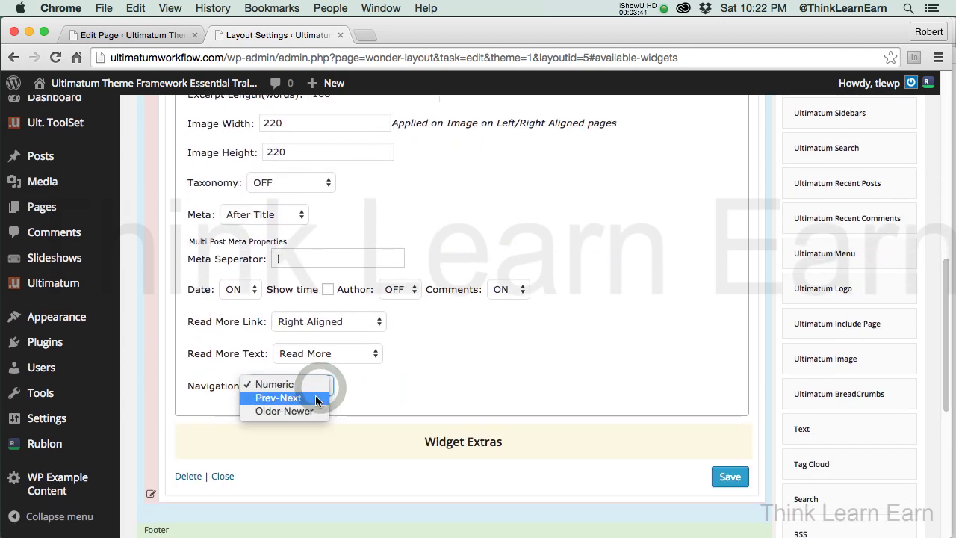
left_click(405, 390)
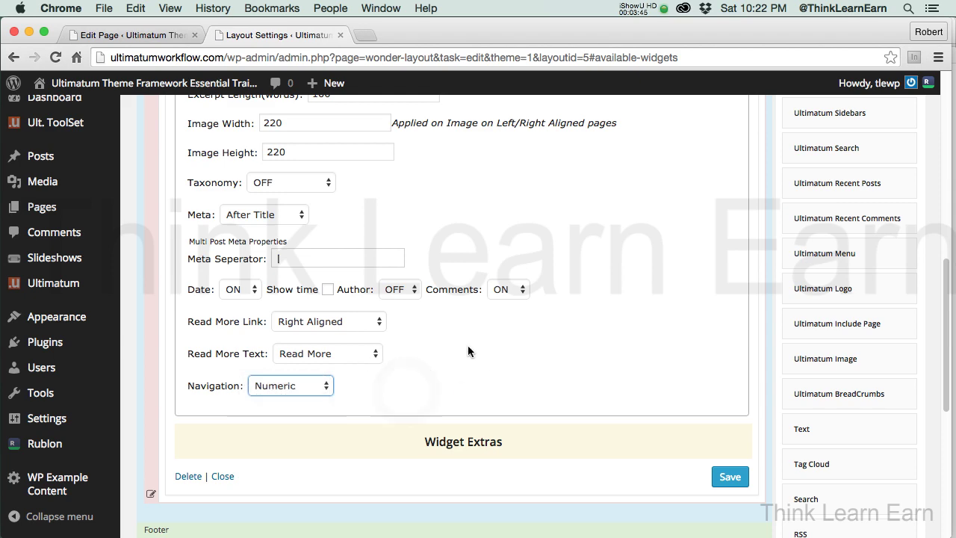
Step: Visit the live site in the other browser tab and examine the Read More links in the home page's post listing
left_click(156, 37)
left_click(98, 111)
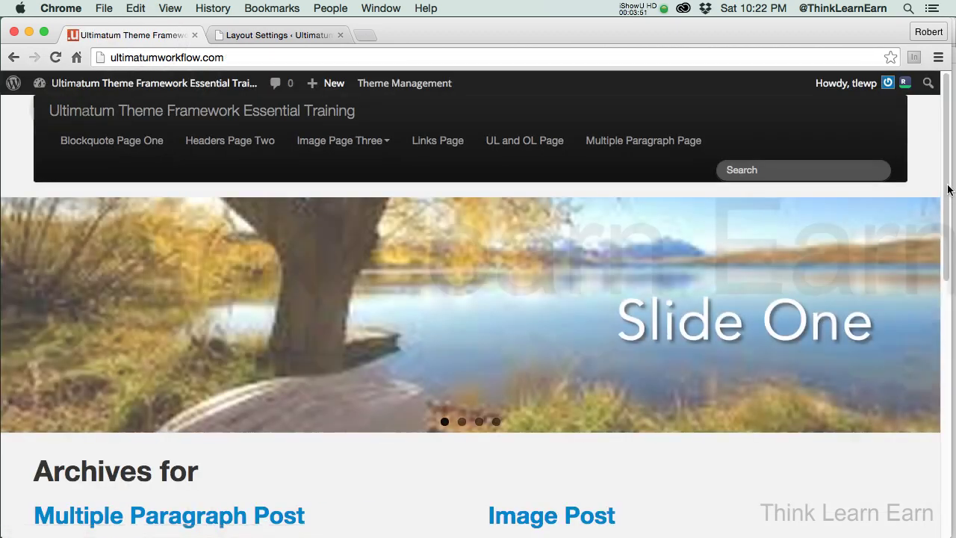
scroll(947, 189, "down", 10)
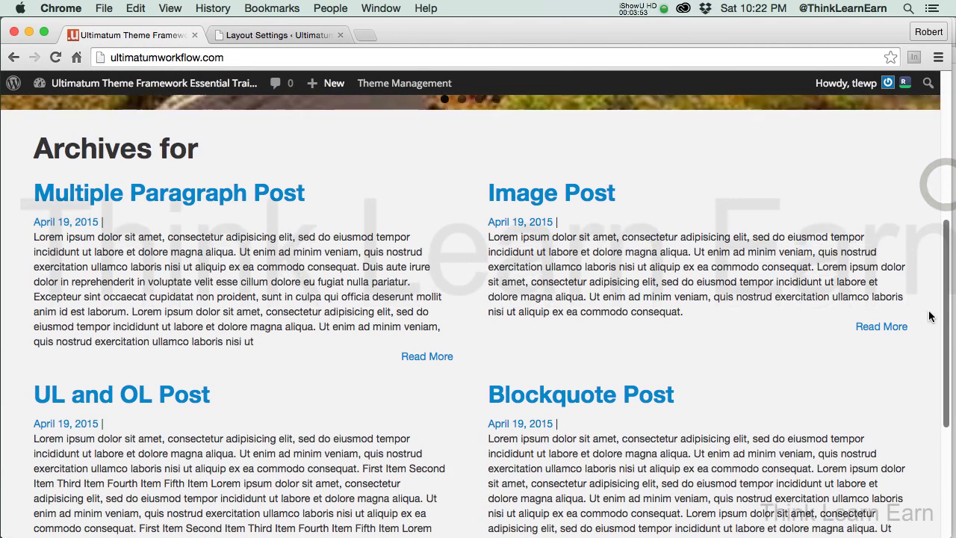
Step: Set the multi-post Read More Text to Continue Reading in the no slider layout's WordPress Default Loop and save the widget
left_click(267, 36)
left_click(365, 353)
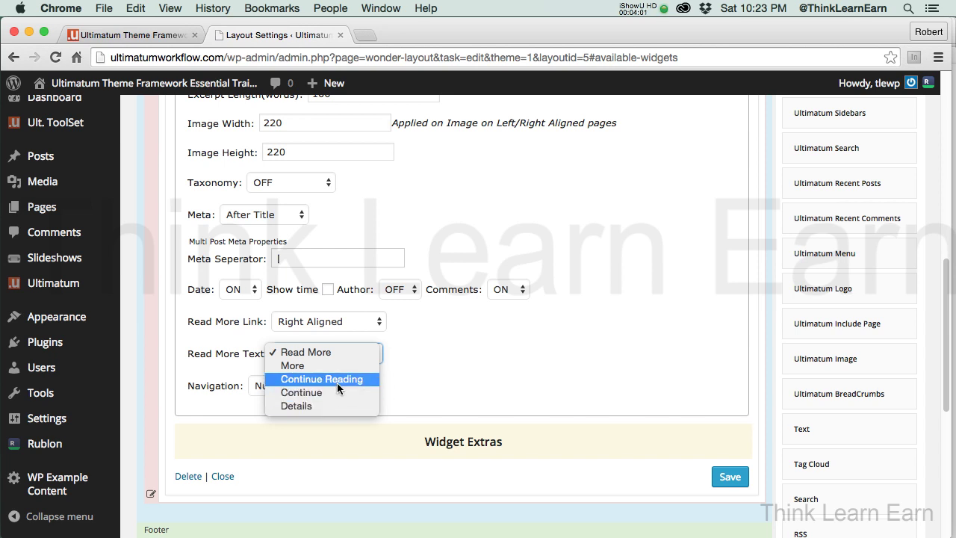
left_click(337, 381)
left_click(733, 482)
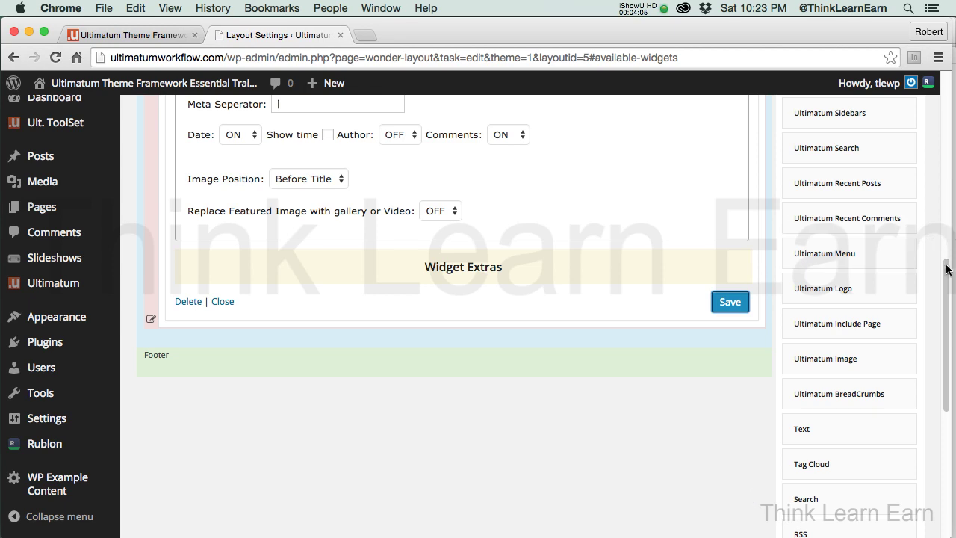
Step: Recheck the multi-post settings of the WordPress Default Loop, and save the widget and the no slider layout
left_click_drag(945, 280, 948, 129)
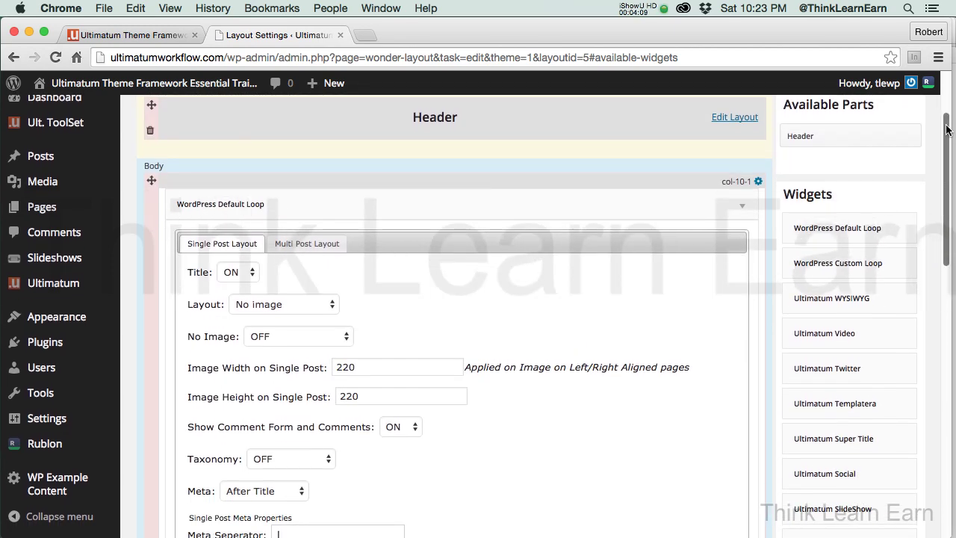
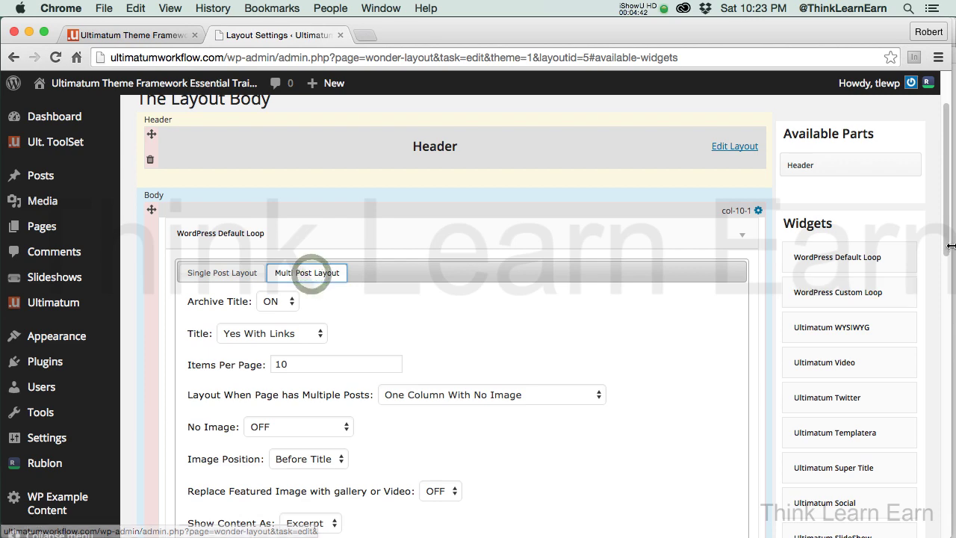
left_click_drag(943, 246, 953, 404)
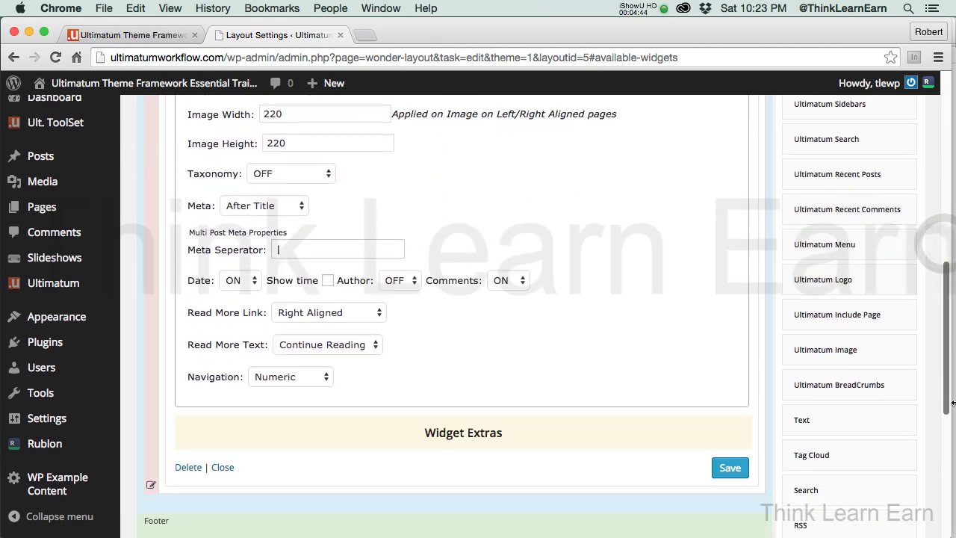
left_click(727, 469)
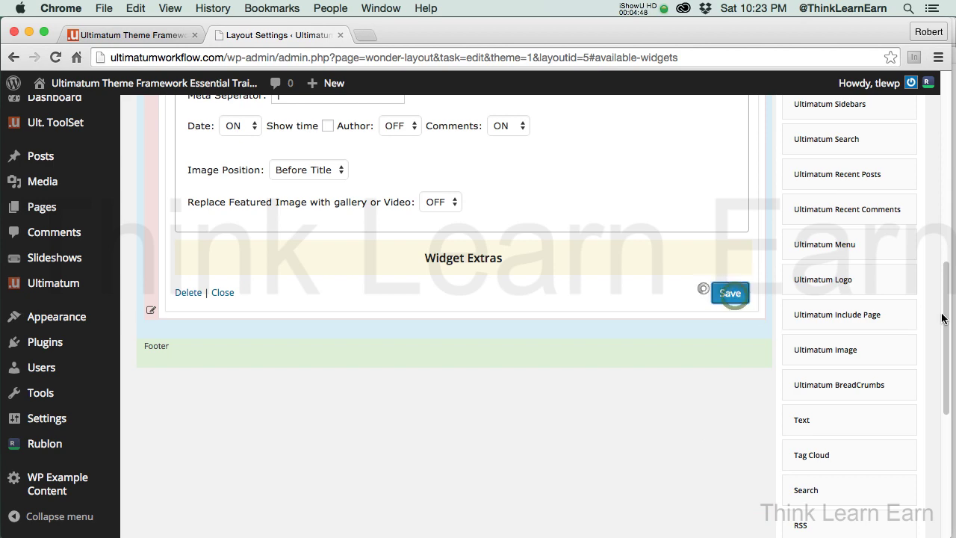
scroll(749, 299, "up", 15)
left_click(536, 165)
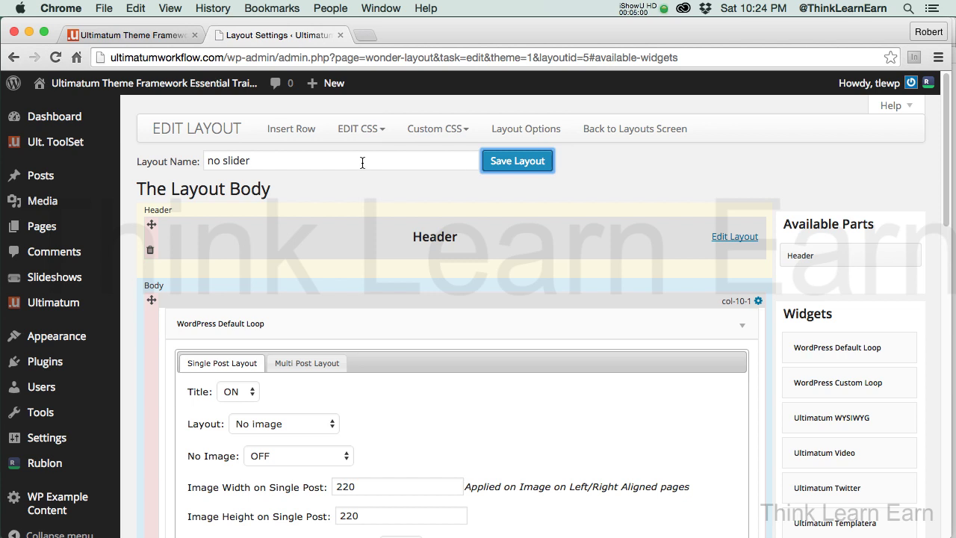
Step: Check the name of the layout being edited and compare it with the home page's post listing
left_click_drag(328, 157, 185, 166)
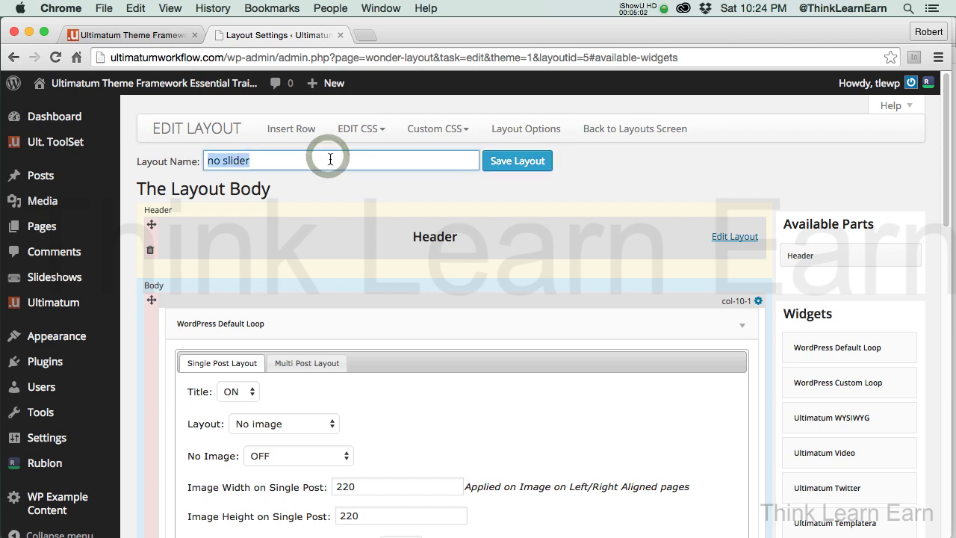
left_click(146, 36)
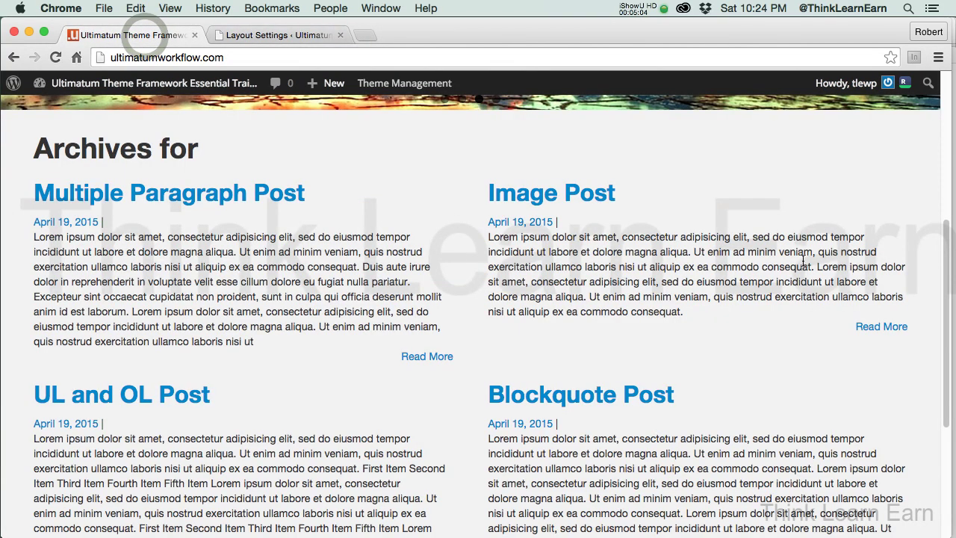
left_click_drag(947, 288, 952, 230)
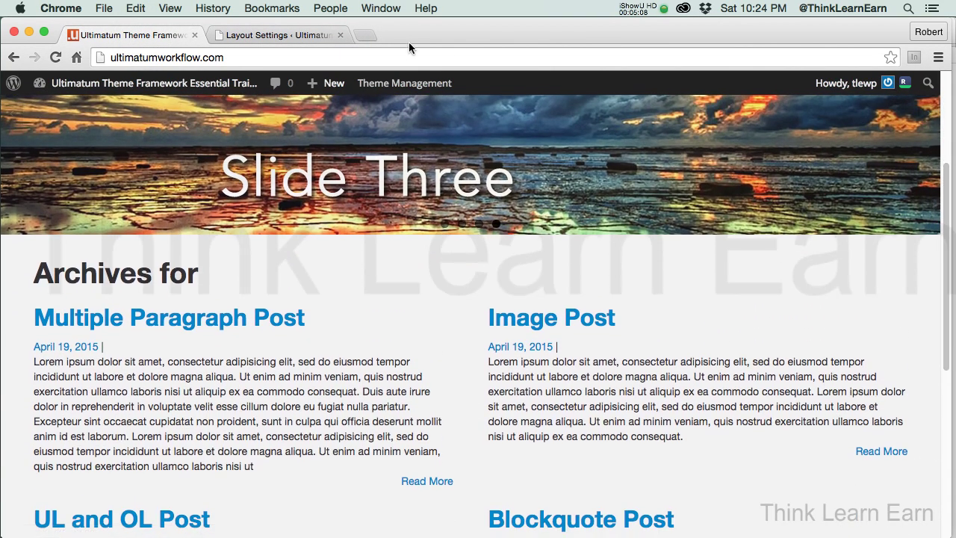
Step: Open the home page's layout to see which one it uses, and return to the home page
mouse_move(390, 84)
left_click(383, 112)
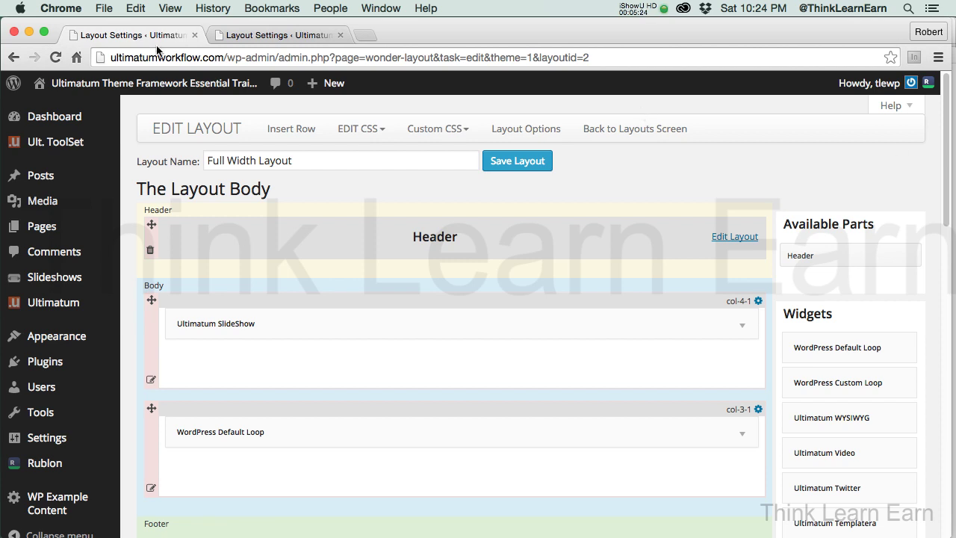
left_click(12, 58)
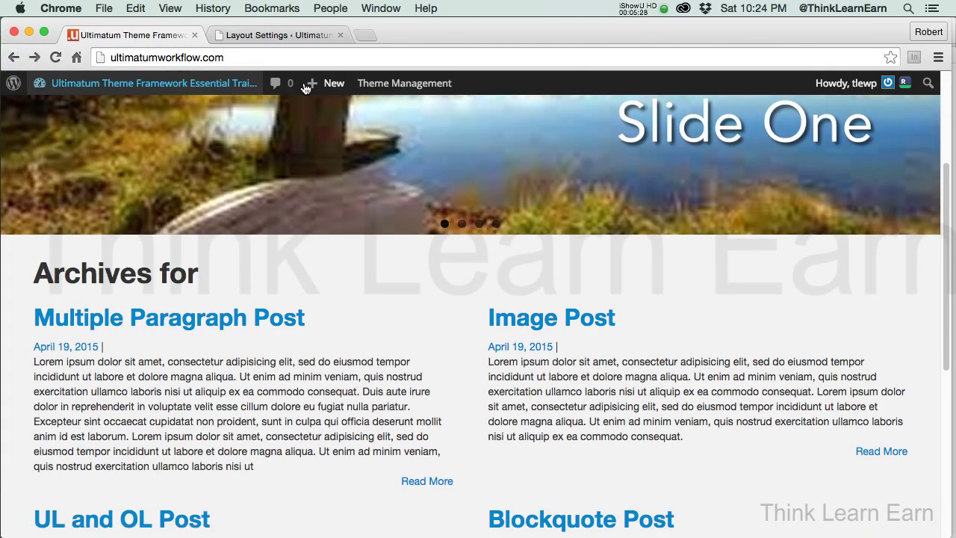
Step: Open the home page's Full Width Layout for editing and expand its WordPress Default Loop widget
mouse_move(383, 81)
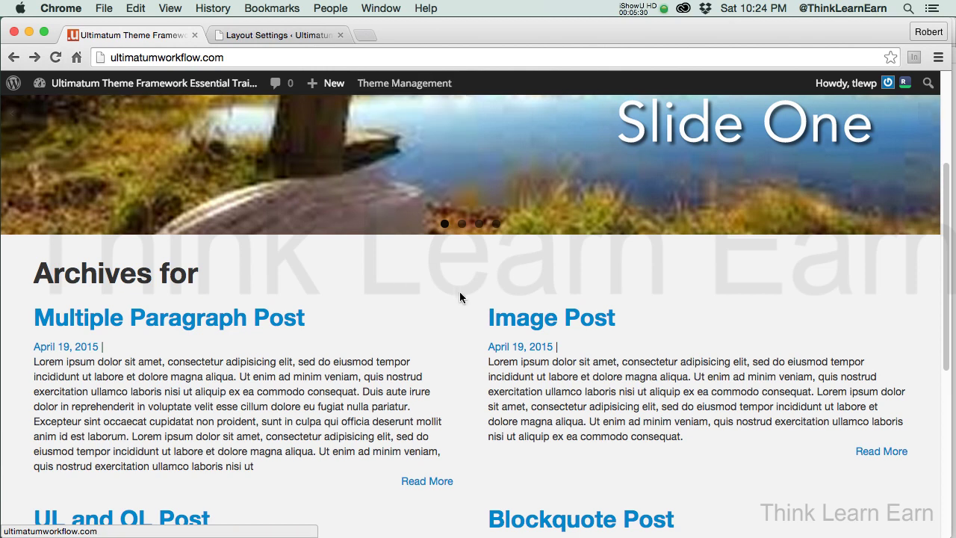
mouse_move(416, 83)
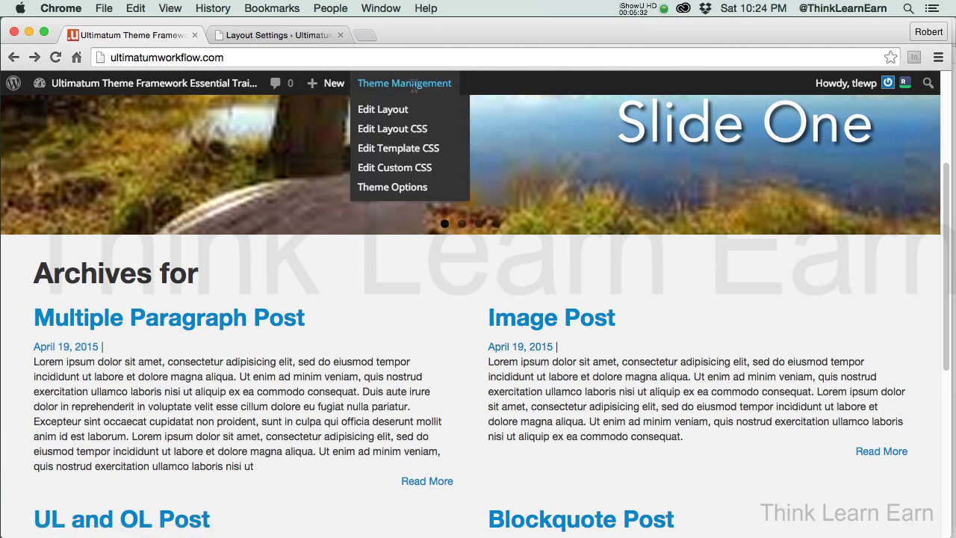
left_click(381, 110)
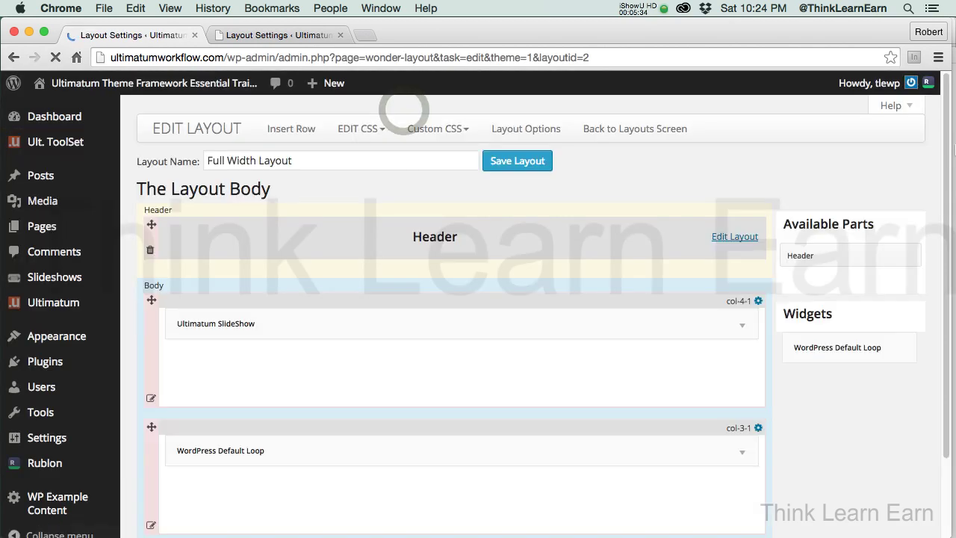
left_click_drag(948, 142, 952, 189)
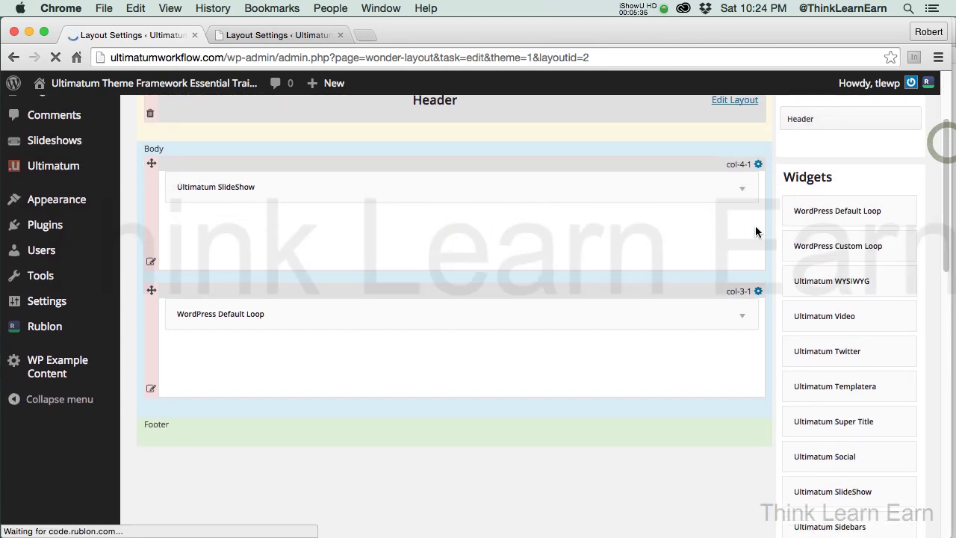
left_click(744, 302)
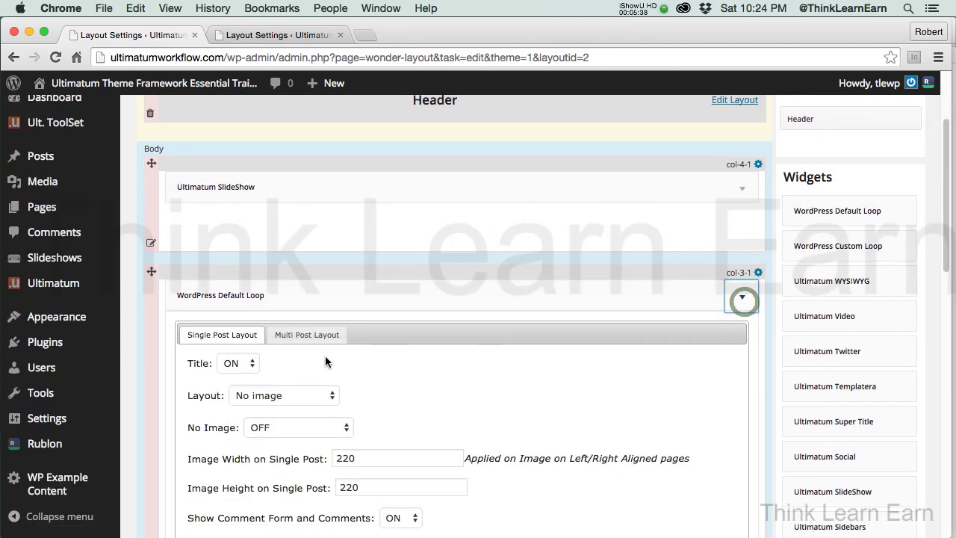
Step: Set the multi-post Read More Text to Continue Reading, and save the widget and the Full Width Layout
left_click(319, 334)
scroll(947, 227, "down", 10)
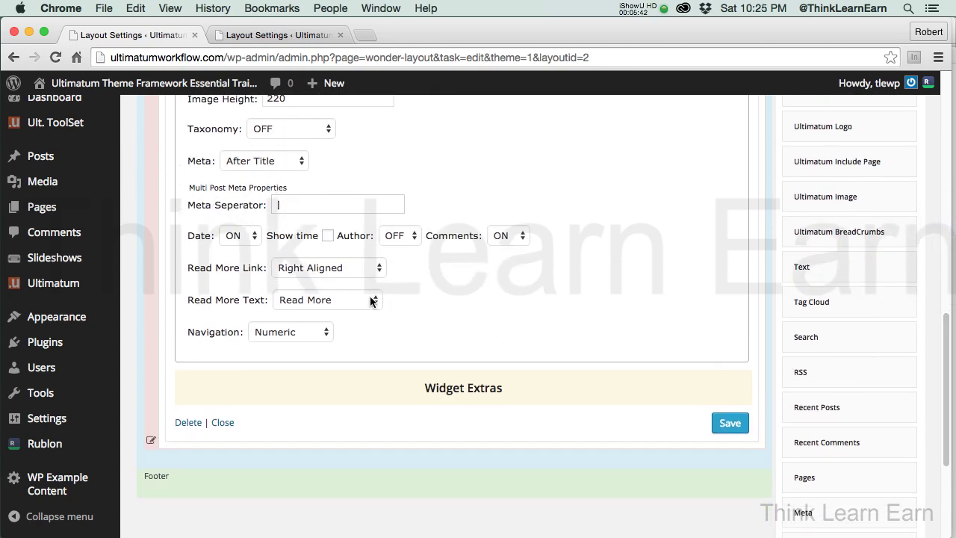
left_click(372, 299)
left_click(362, 325)
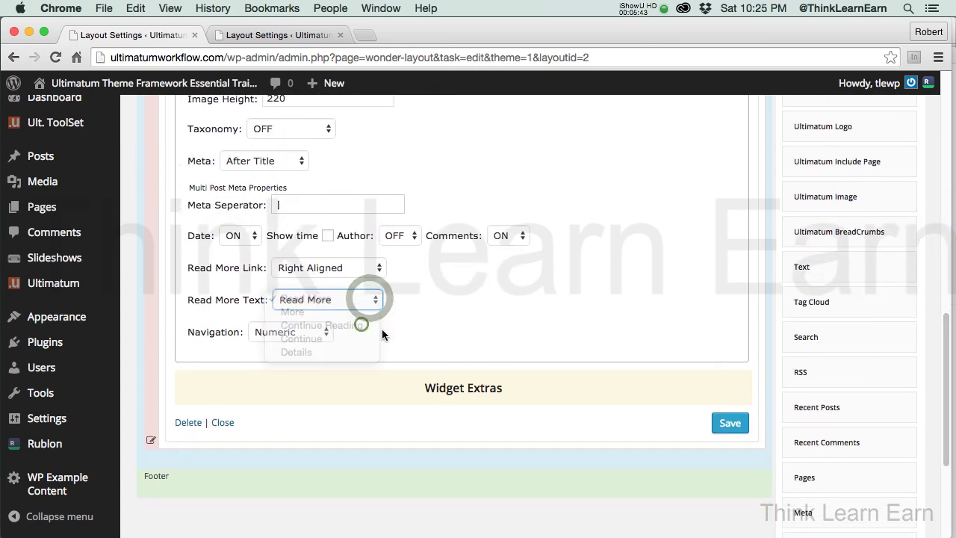
left_click(729, 424)
scroll(945, 385, "up", 15)
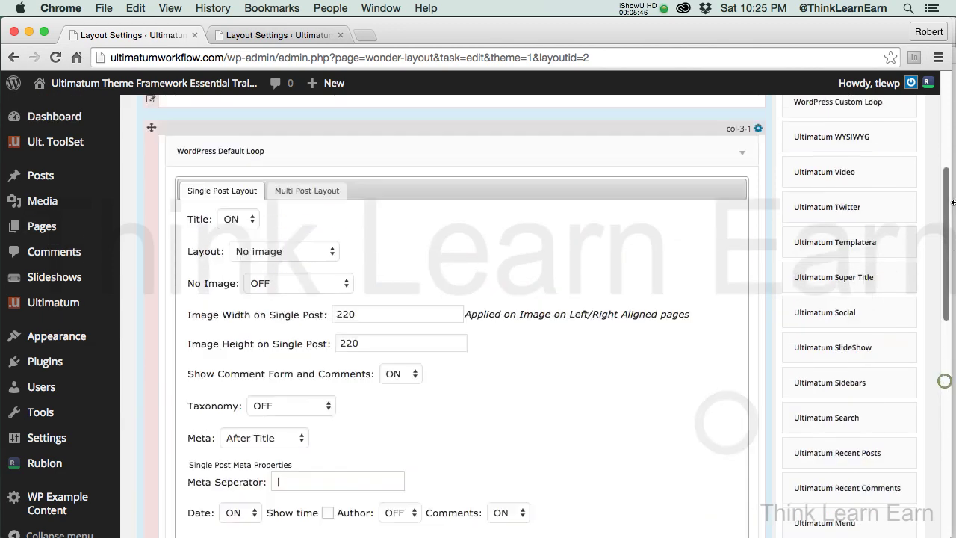
left_click(514, 161)
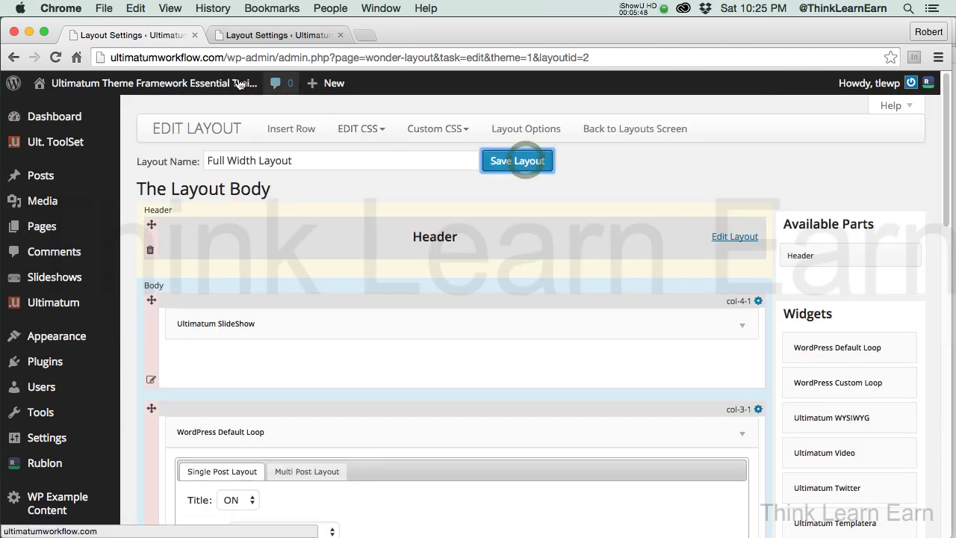
Step: Visit the live site, check the post links in the listing, and open the Image Post through its Continue Reading link
left_click(54, 110)
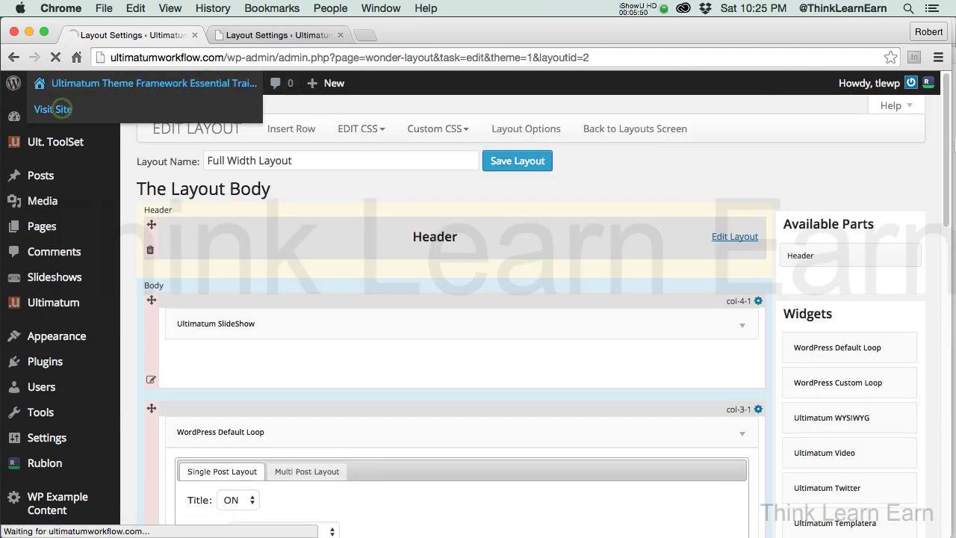
scroll(949, 247, "down", 10)
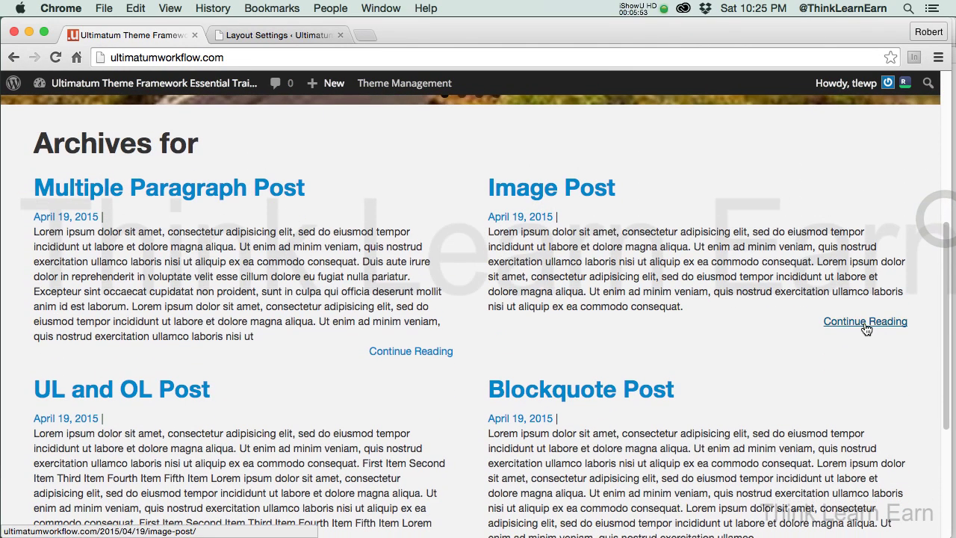
left_click(865, 325)
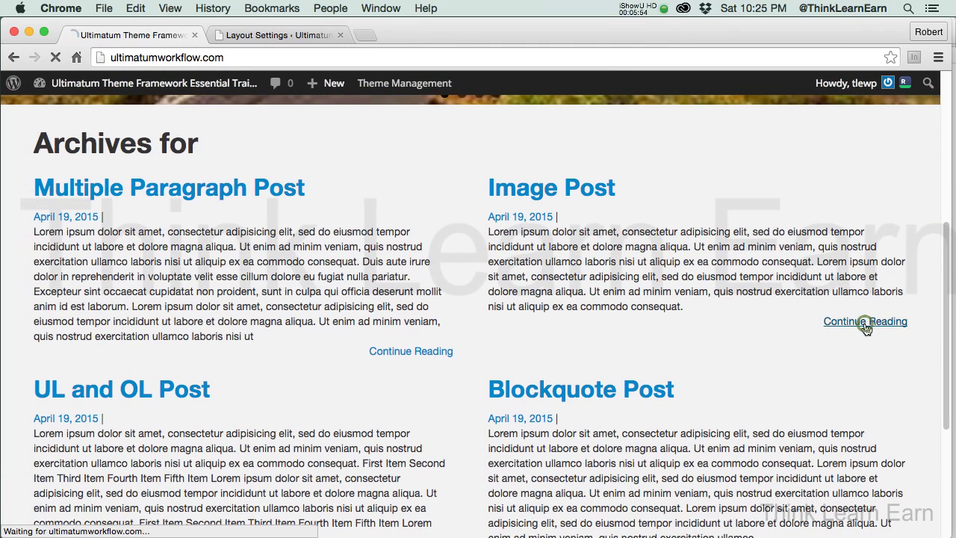
scroll(942, 260, "down", 2)
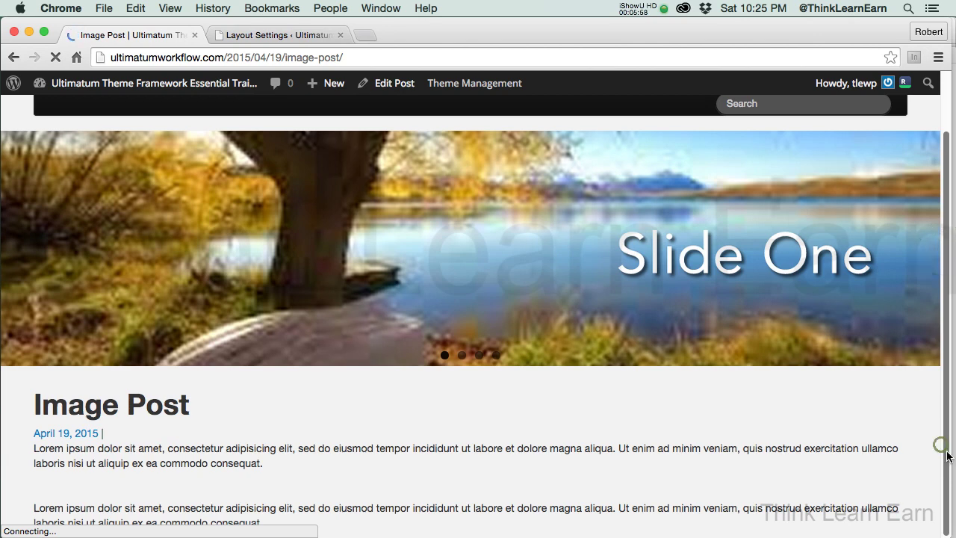
scroll(942, 448, "up", 2)
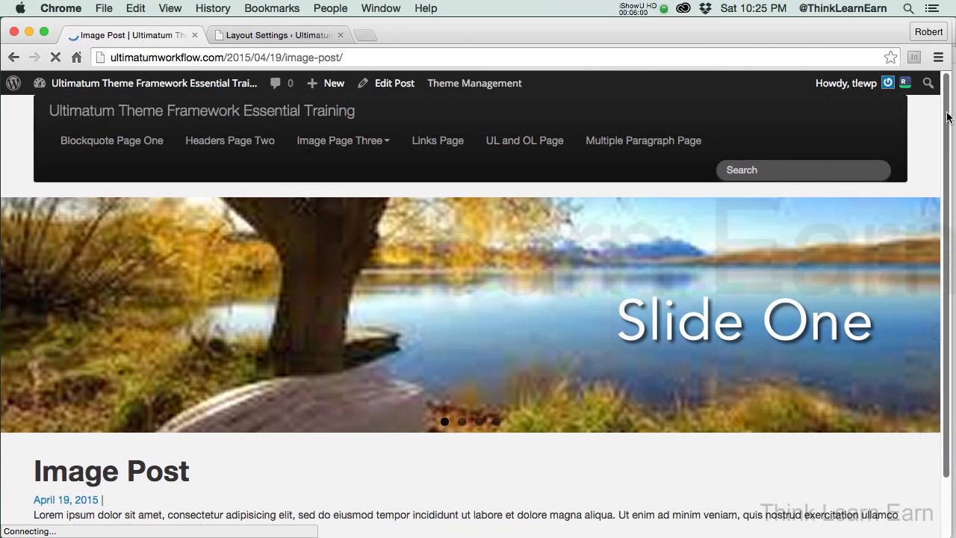